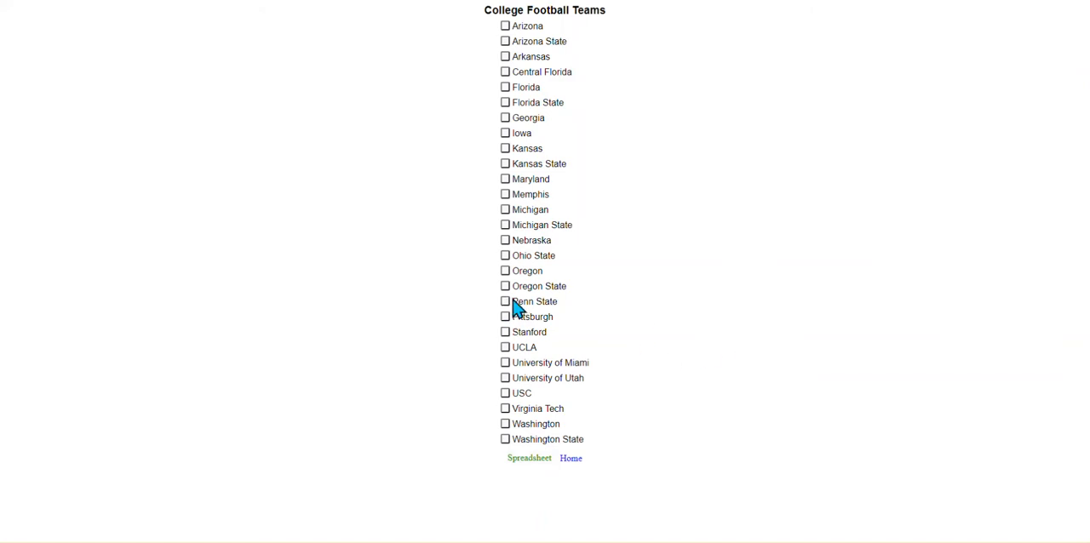
Open the Penn State record, view its linked football web site, and return to the record.
{"action": "left_click", "coordinate": [514, 303]}
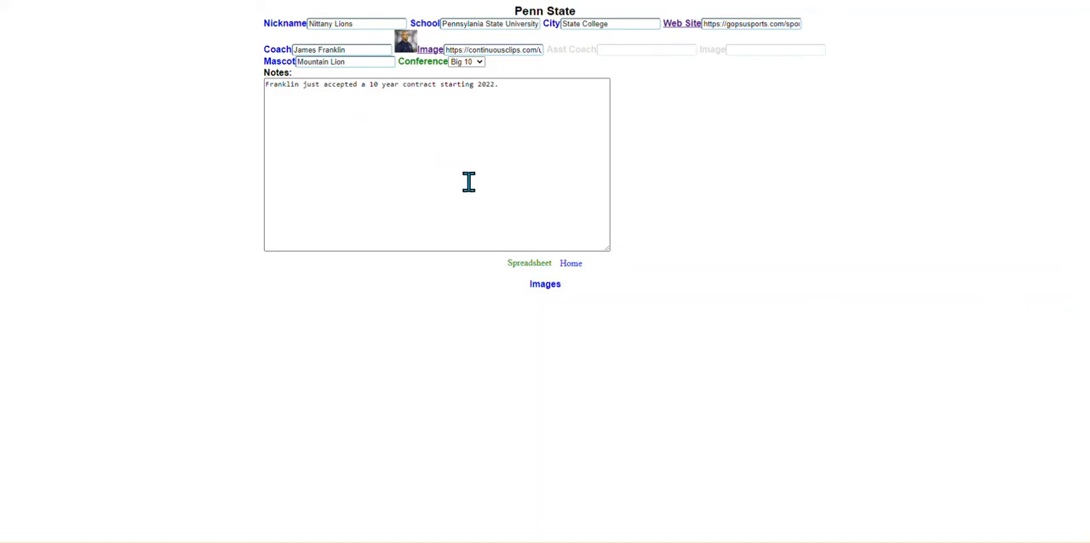
{"action": "left_click", "coordinate": [681, 25]}
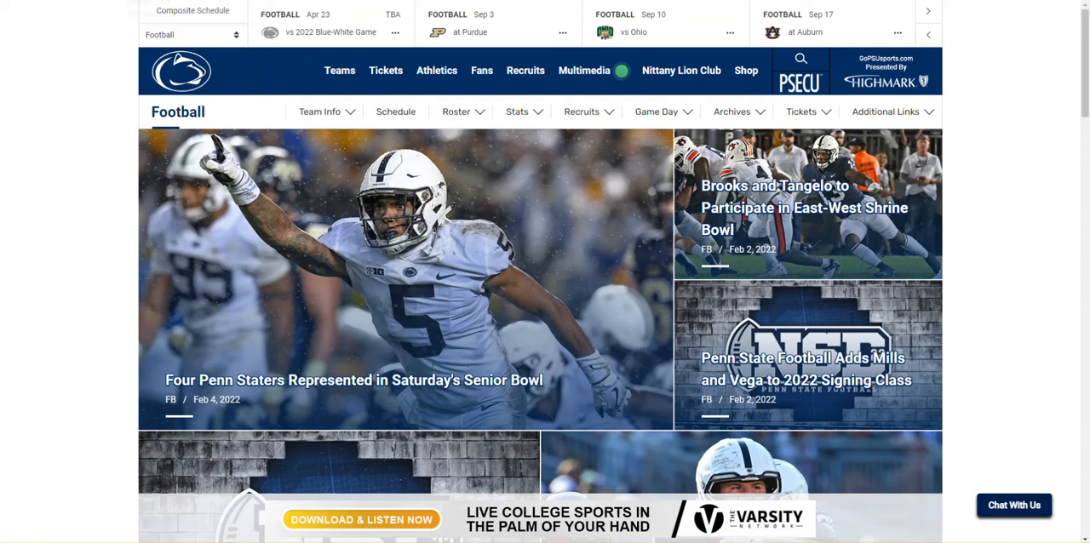
{"action": "left_click", "coordinate": [252, 0]}
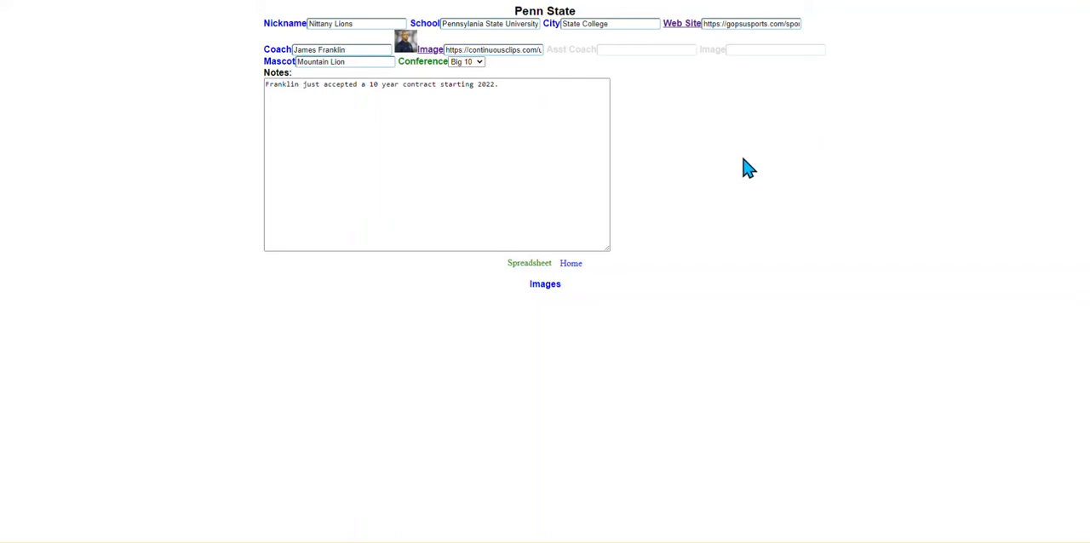
View the coach's full-size image linked in the Penn State record and return to the record.
{"action": "mouse_move", "coordinate": [402, 44]}
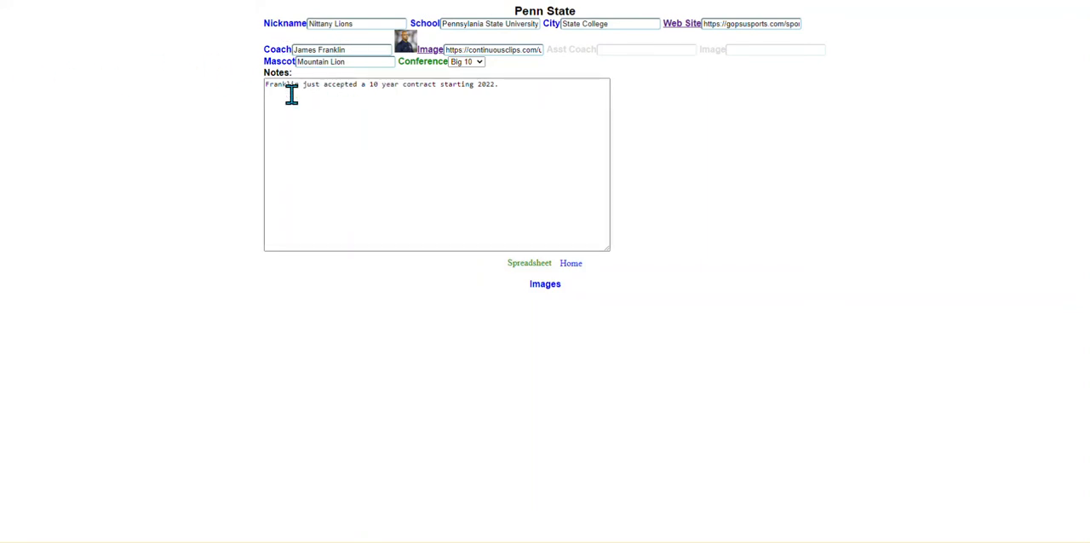
{"action": "left_click", "coordinate": [435, 56]}
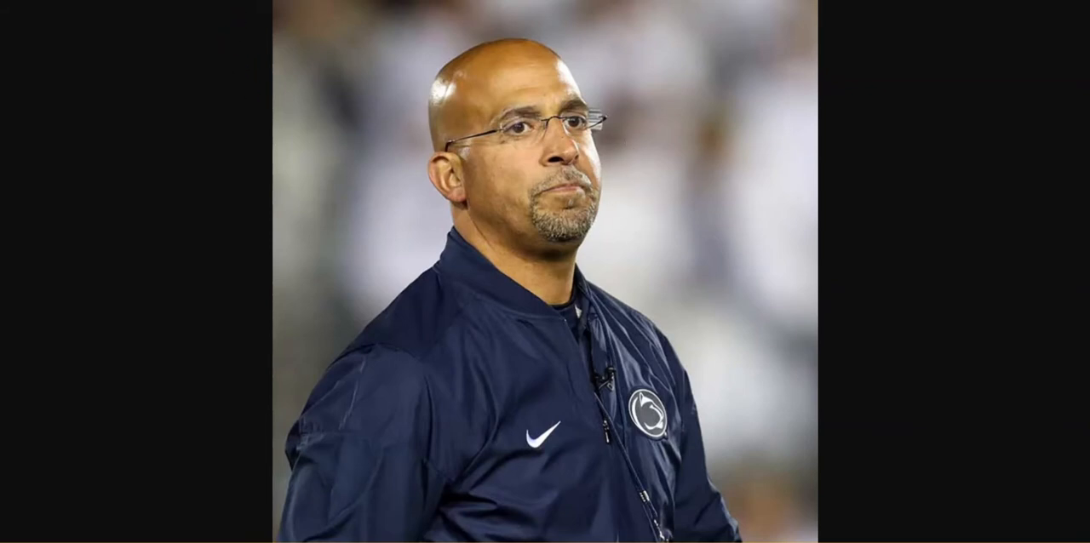
{"action": "left_click", "coordinate": [227, 0]}
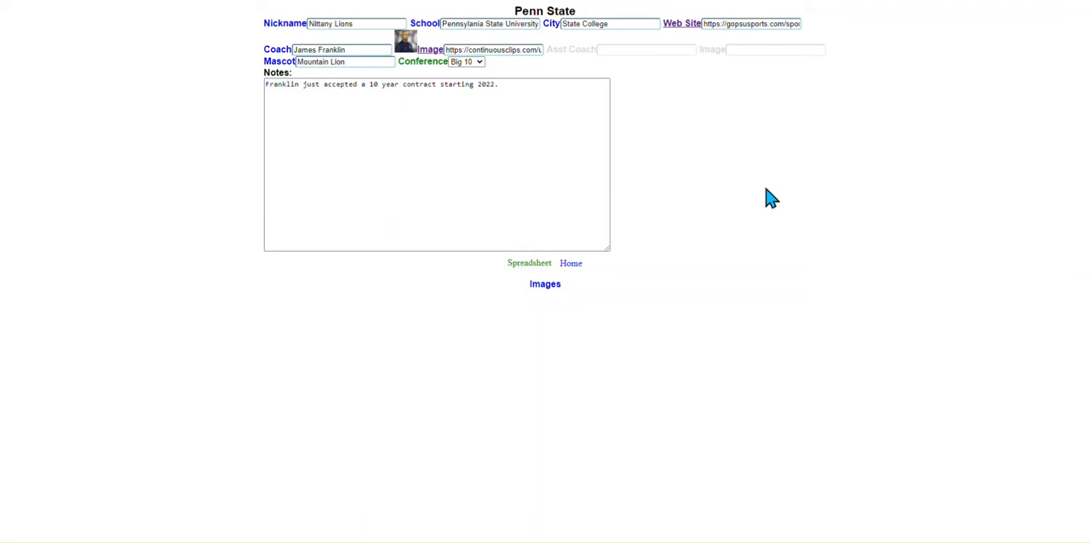
Show the teams as a spreadsheet, open the Penn State record from it, and return to the spreadsheet.
{"action": "left_click", "coordinate": [526, 266]}
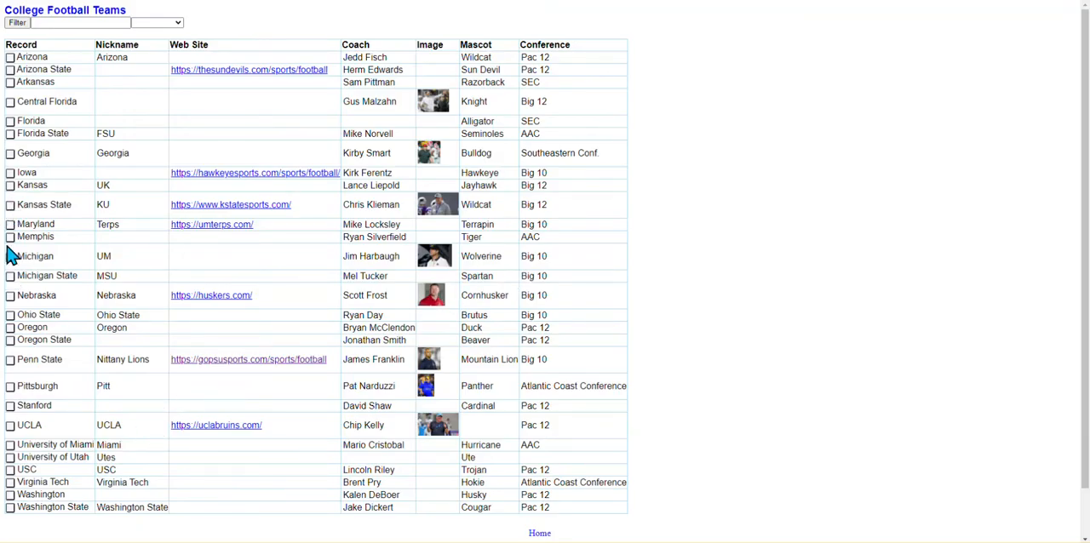
{"action": "left_click", "coordinate": [11, 362]}
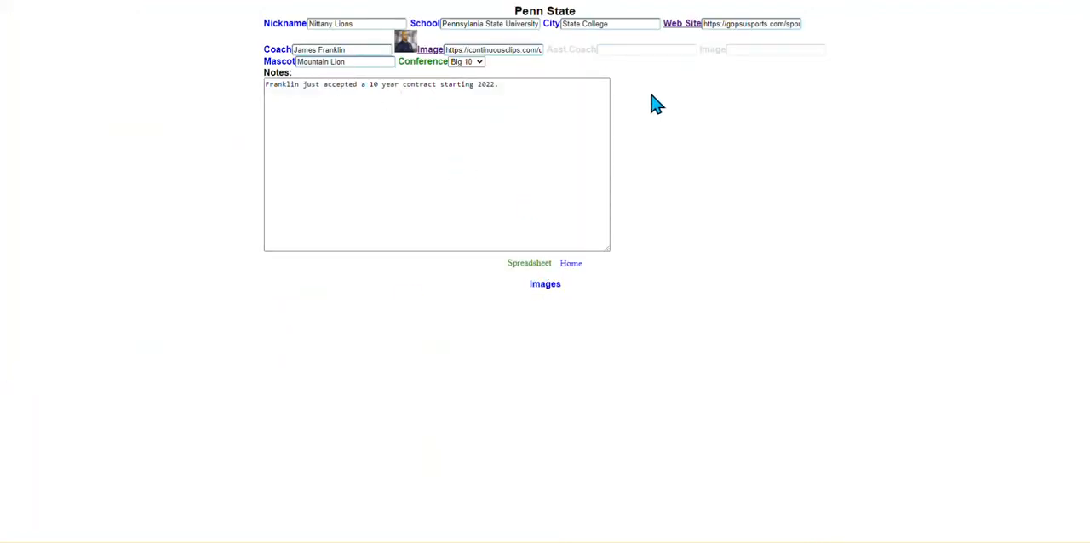
{"action": "left_click", "coordinate": [542, 265]}
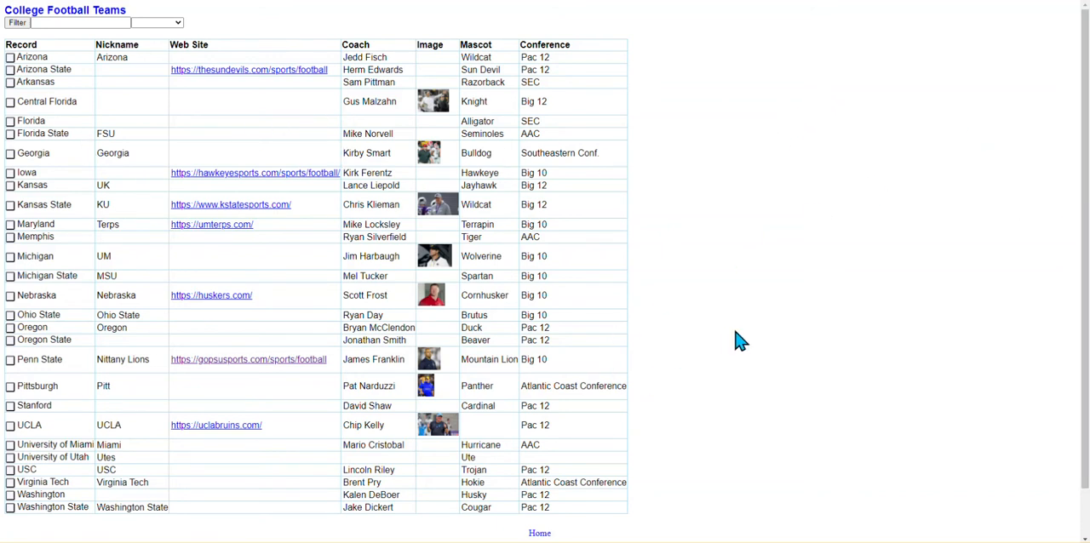
Filter the College Football Teams spreadsheet by "Big 10".
{"action": "left_click", "coordinate": [62, 23]}
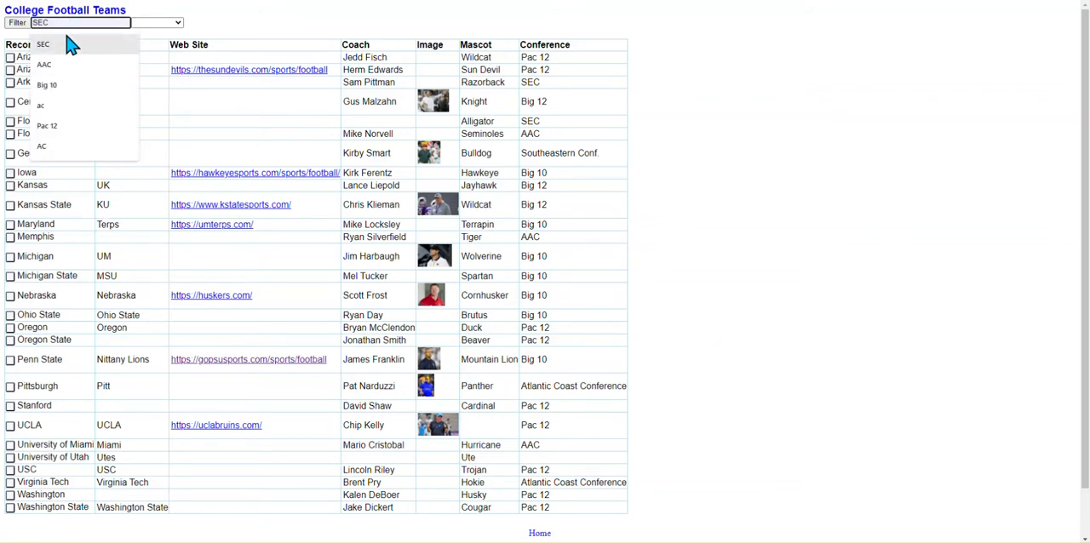
{"action": "left_click", "coordinate": [262, 20]}
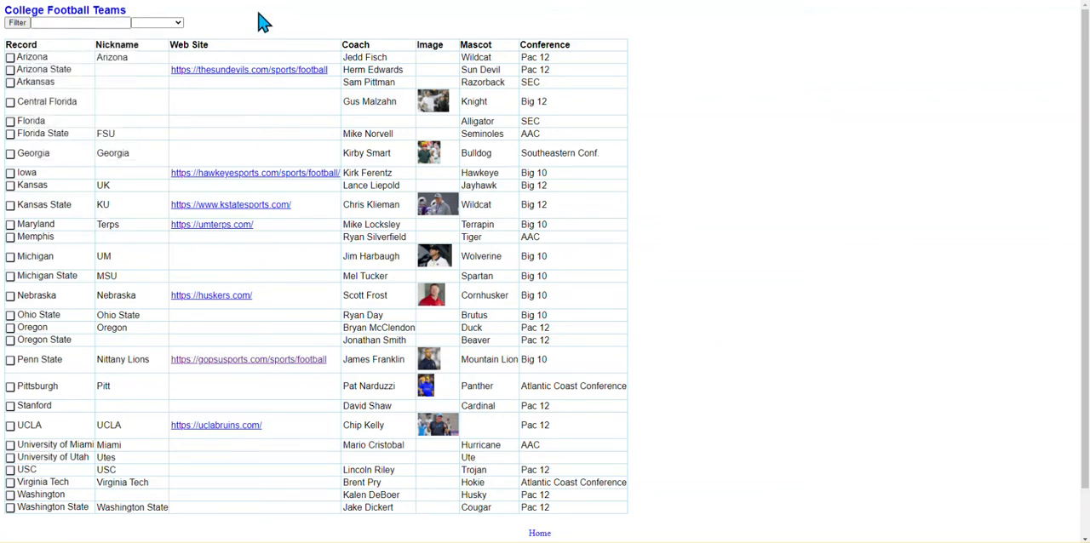
{"action": "left_click", "coordinate": [84, 23]}
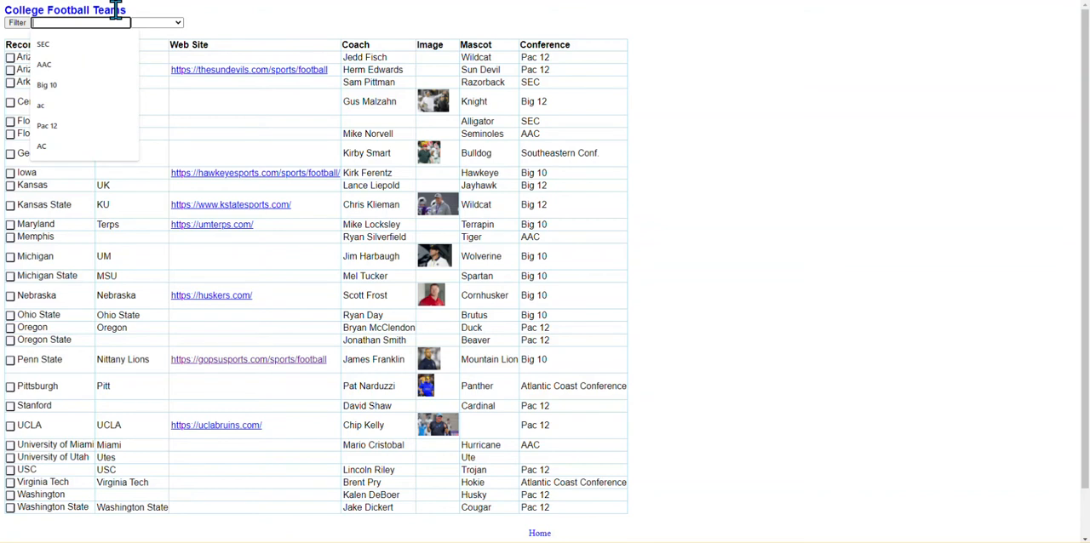
{"action": "type", "text": "Big "}
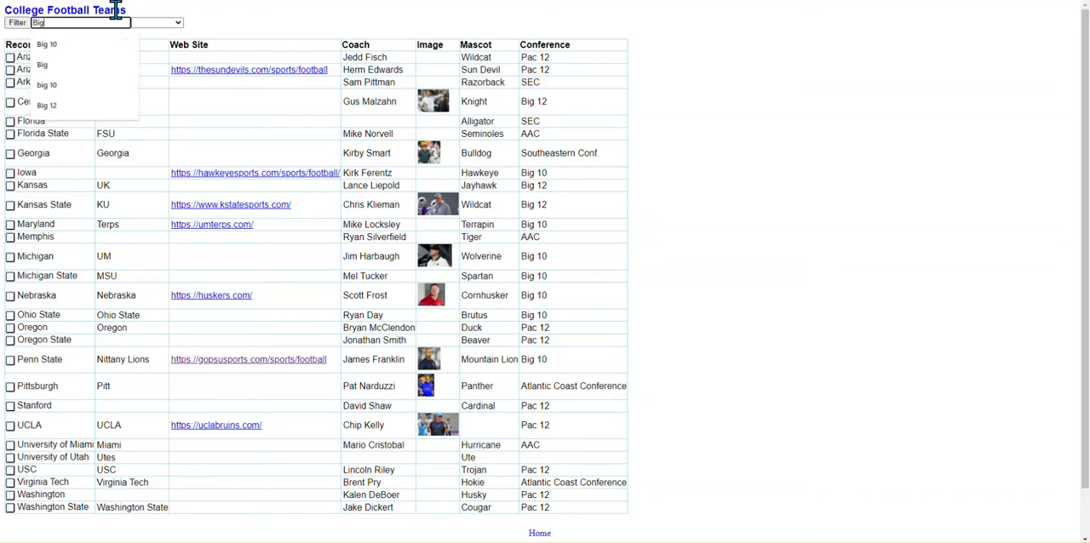
{"action": "type", "text": "10"}
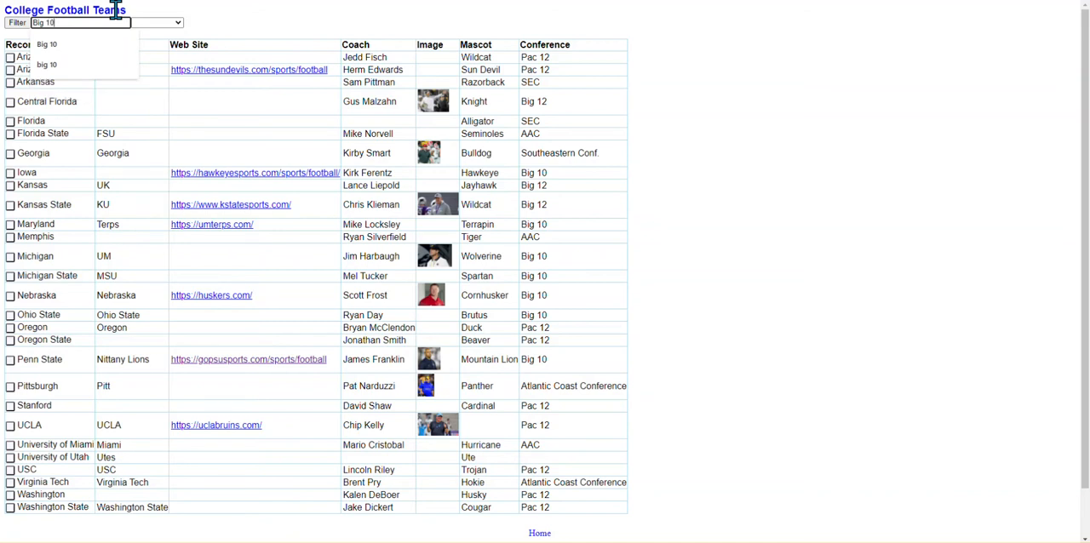
{"action": "left_click", "coordinate": [17, 24]}
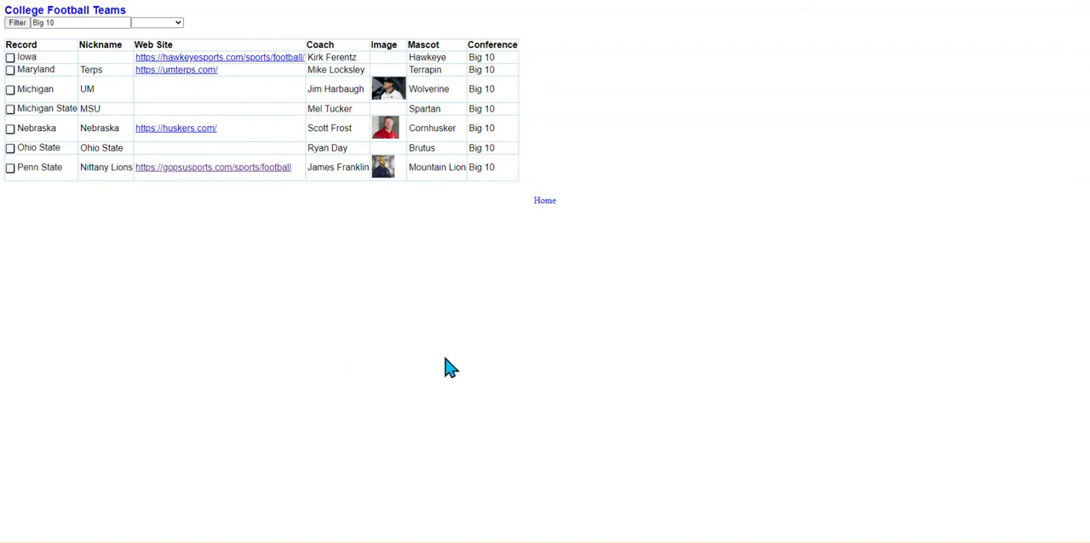
Add a new College Football Teams record named Indiana through the Zapdex utilities.
{"action": "left_click", "coordinate": [544, 201]}
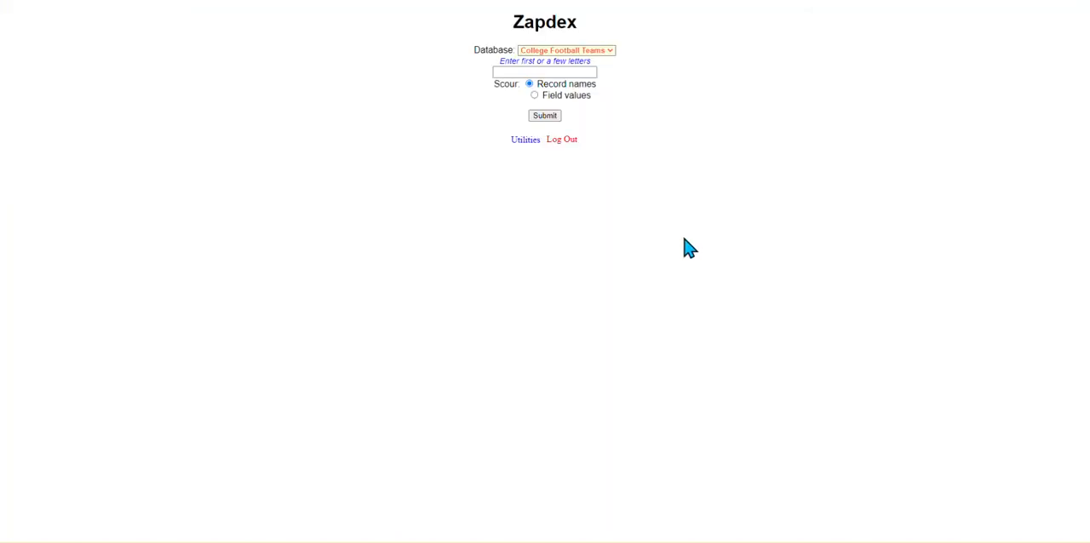
{"action": "left_click", "coordinate": [522, 141]}
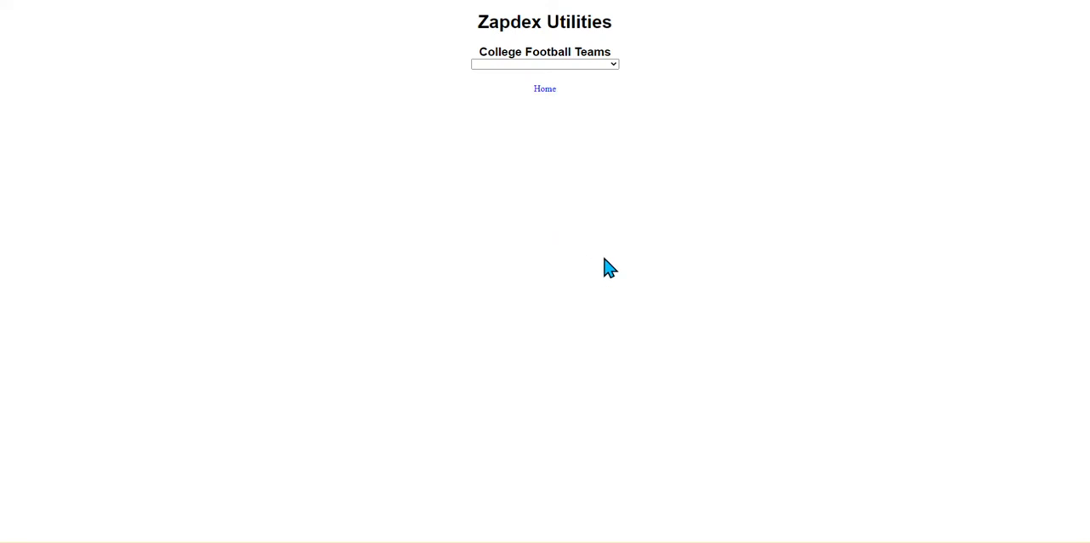
{"action": "left_click", "coordinate": [550, 65]}
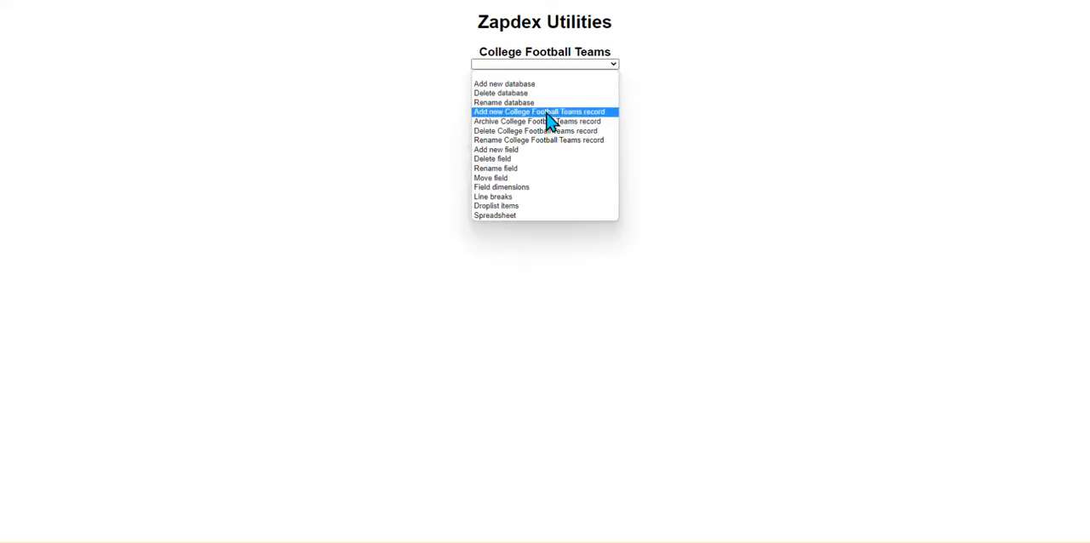
{"action": "left_click", "coordinate": [548, 114]}
{"action": "left_click", "coordinate": [589, 83]}
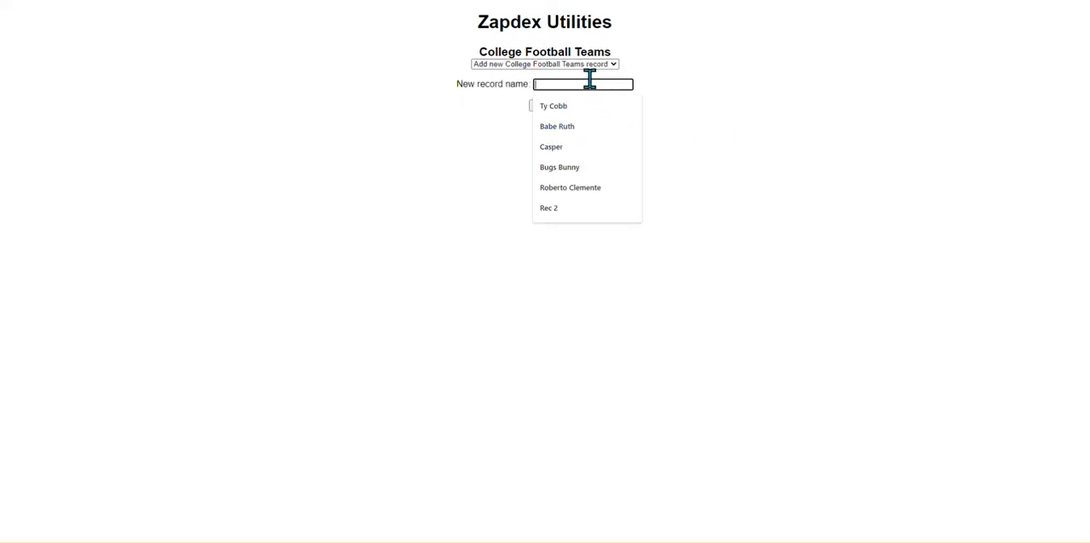
{"action": "type", "text": "In"}
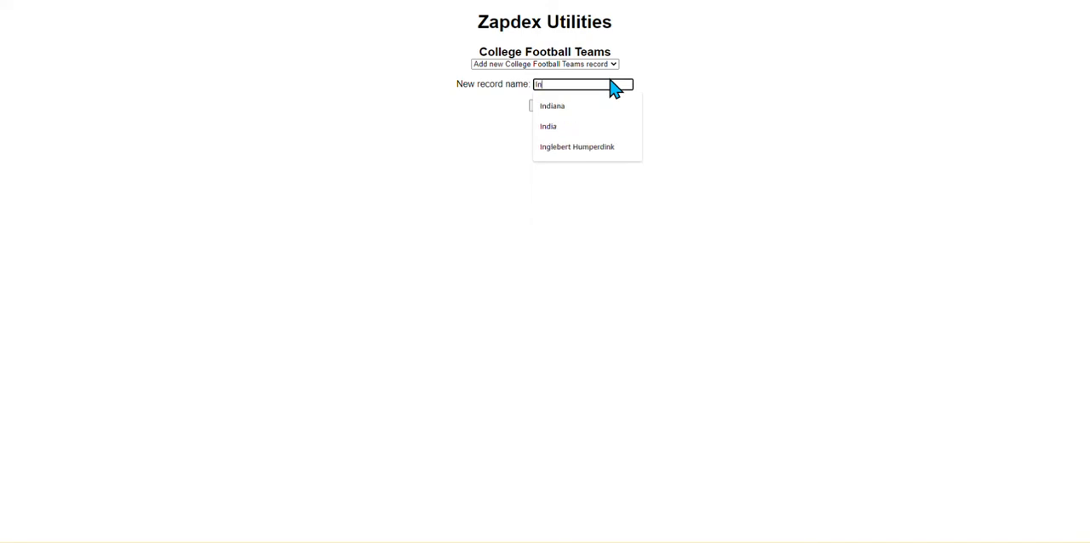
{"action": "type", "text": "diana"}
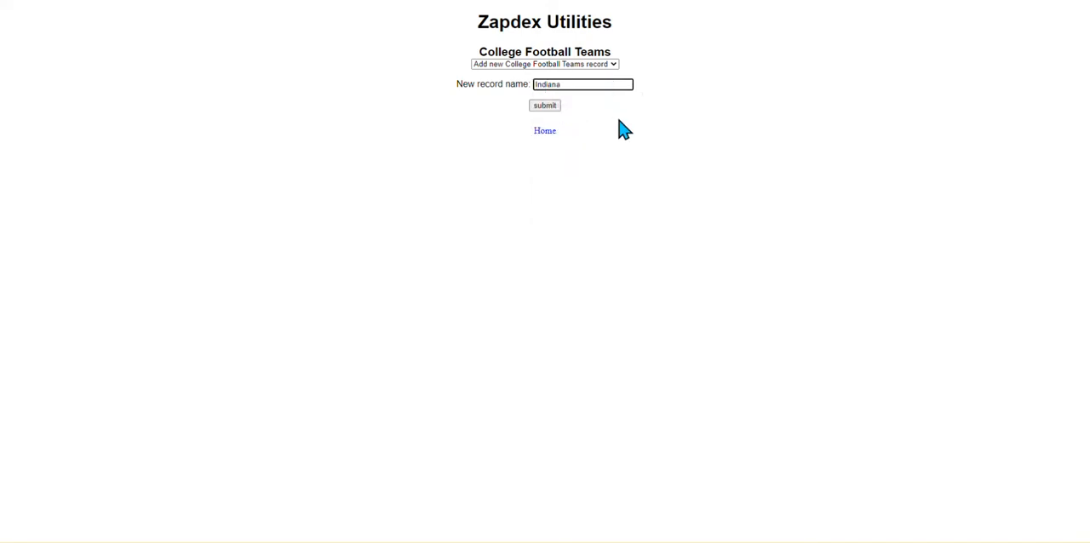
{"action": "left_click", "coordinate": [552, 107]}
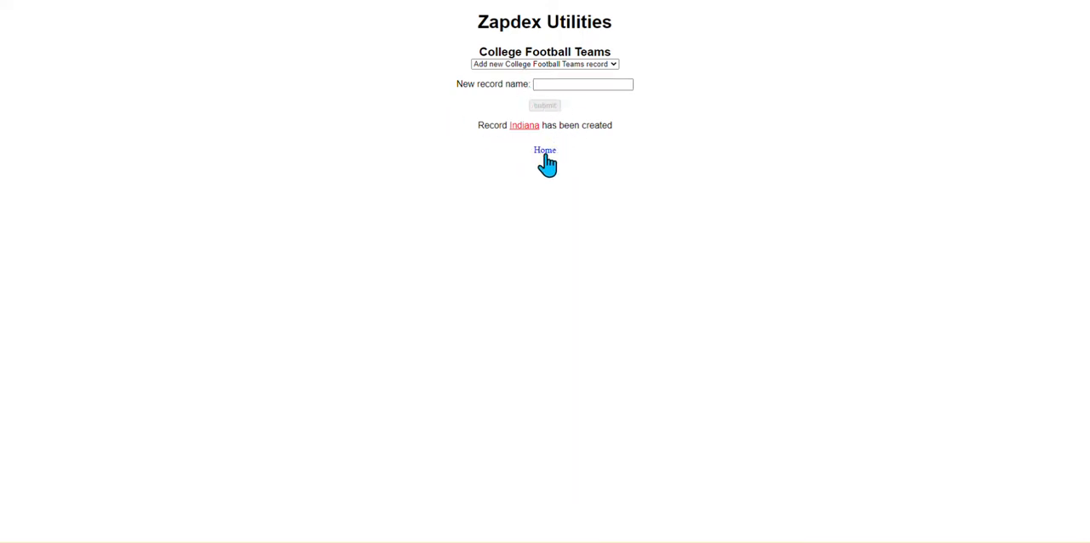
List all College Football Teams records and open the Indiana record.
{"action": "left_click", "coordinate": [545, 153]}
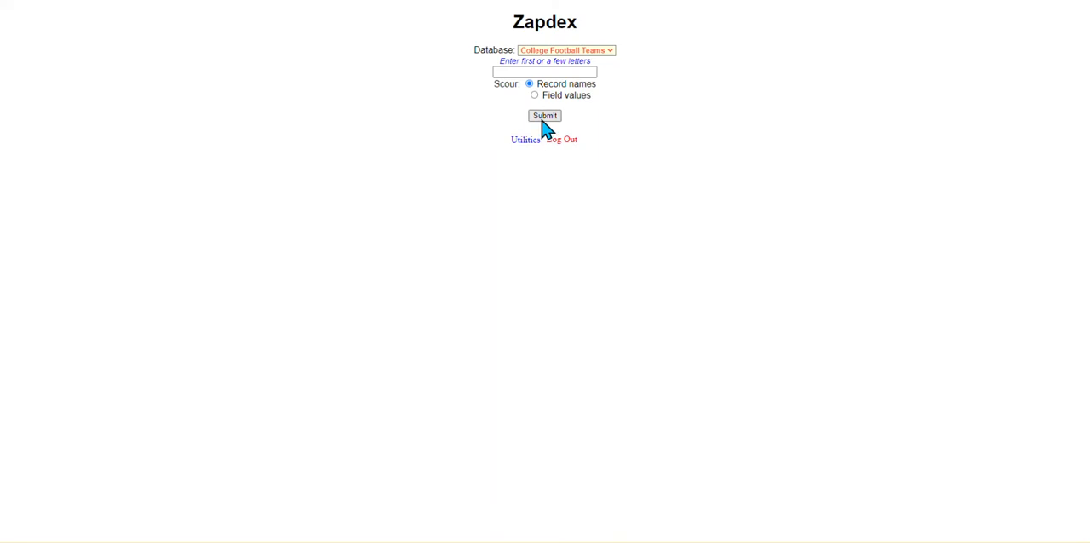
{"action": "left_click", "coordinate": [542, 116]}
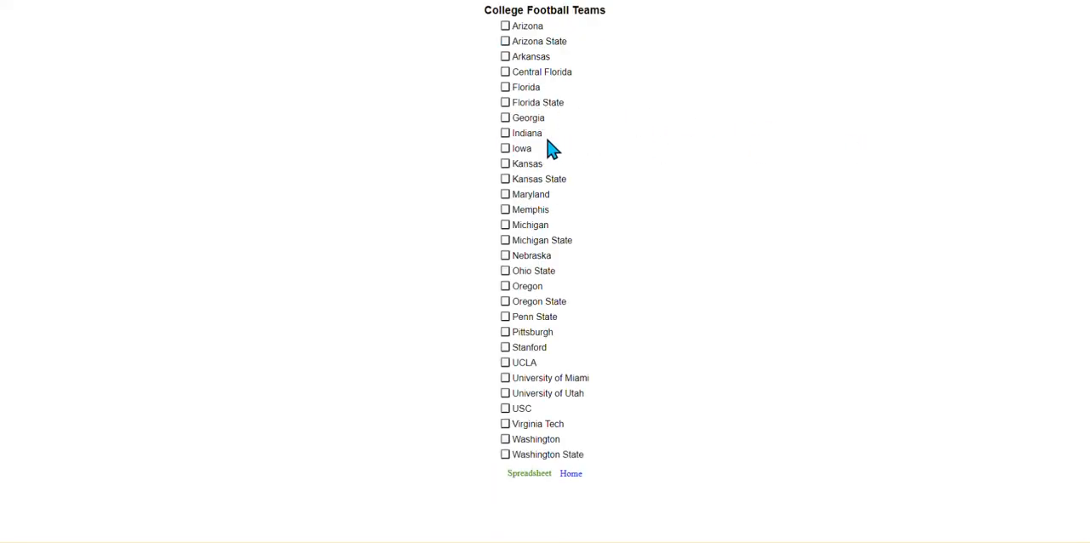
{"action": "left_click", "coordinate": [507, 135]}
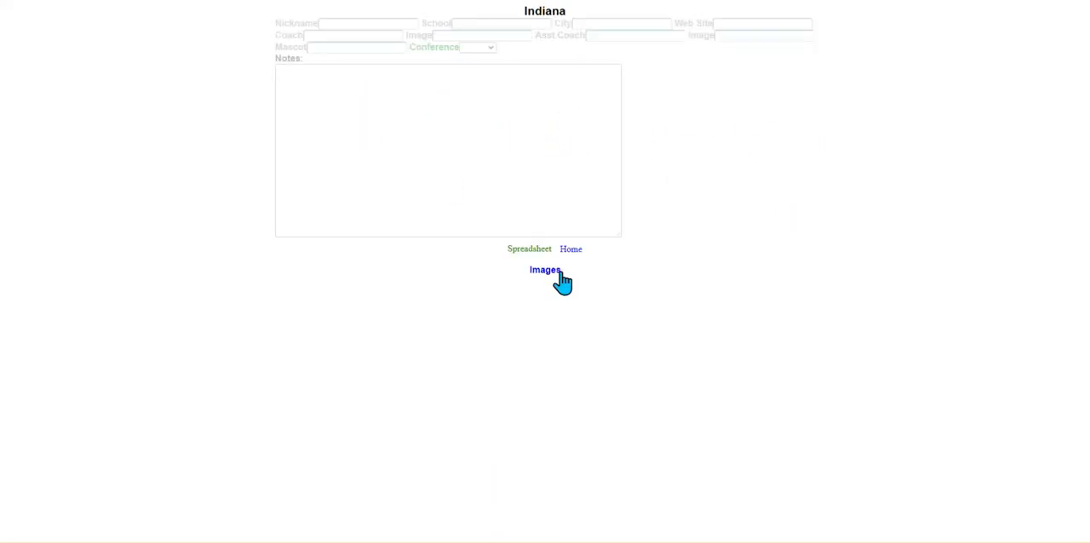
Fill in the Indiana record with nickname Hoosiers, school Indiana University and city Bloomington.
{"action": "left_click", "coordinate": [368, 23]}
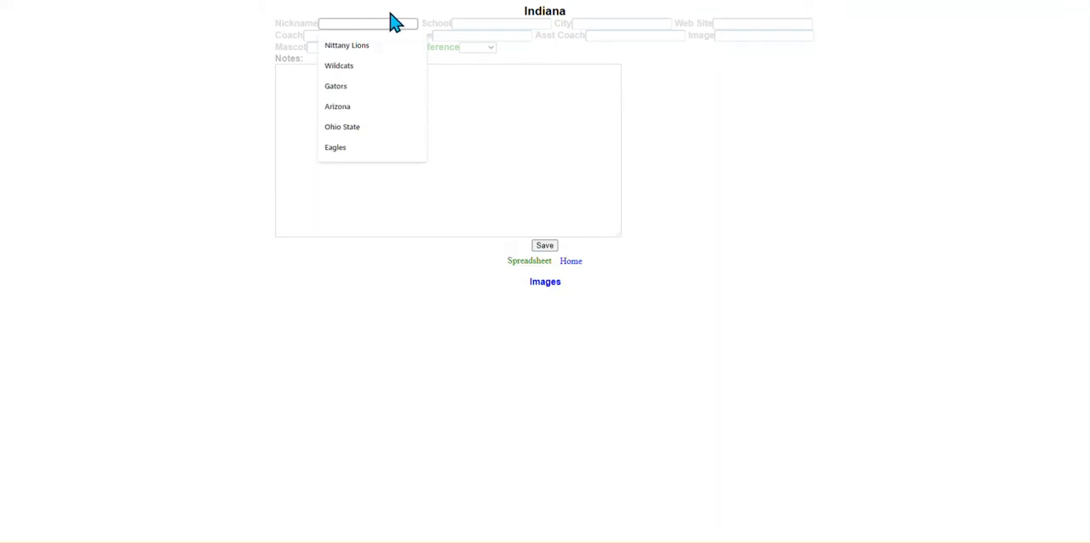
{"action": "type", "text": "Hoos"}
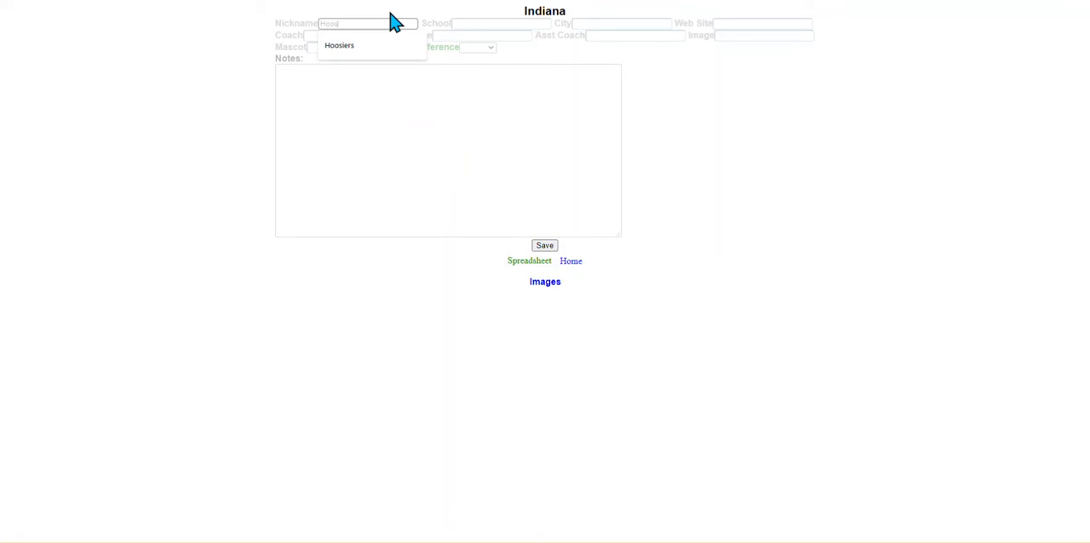
{"action": "type", "text": "iers"}
{"action": "left_click", "coordinate": [476, 24]}
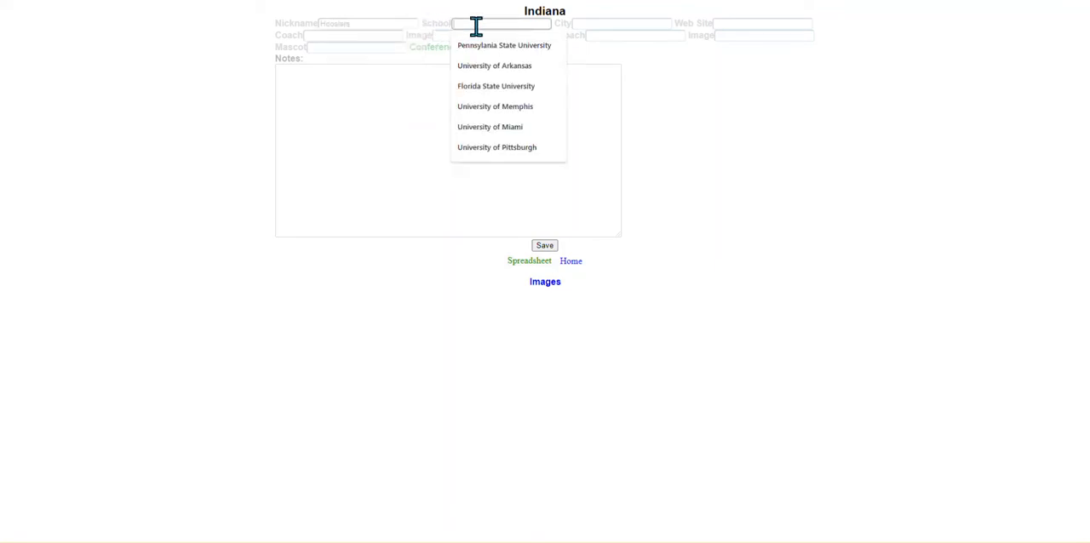
{"action": "type", "text": "Indiana University"}
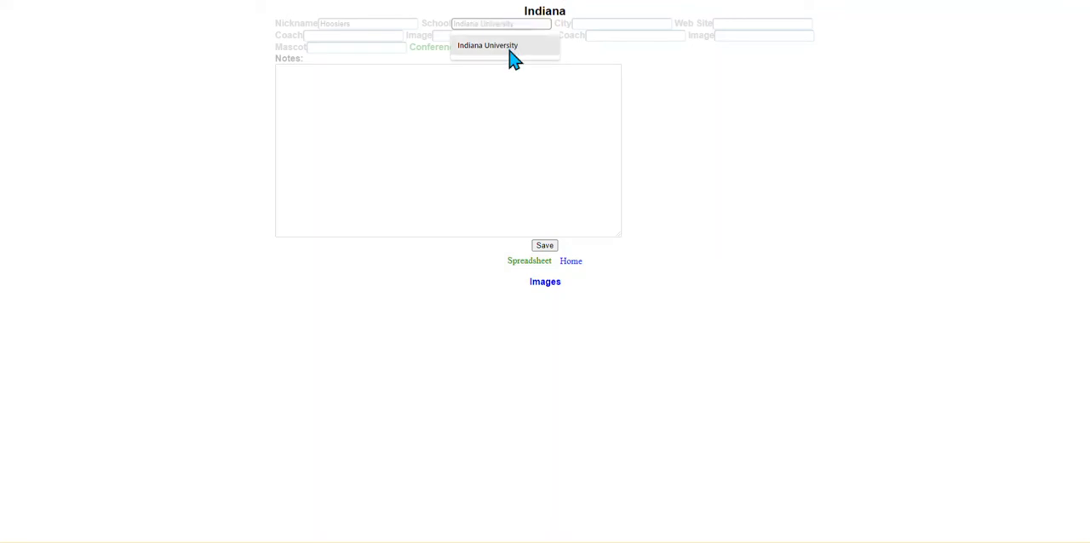
{"action": "left_click", "coordinate": [509, 47]}
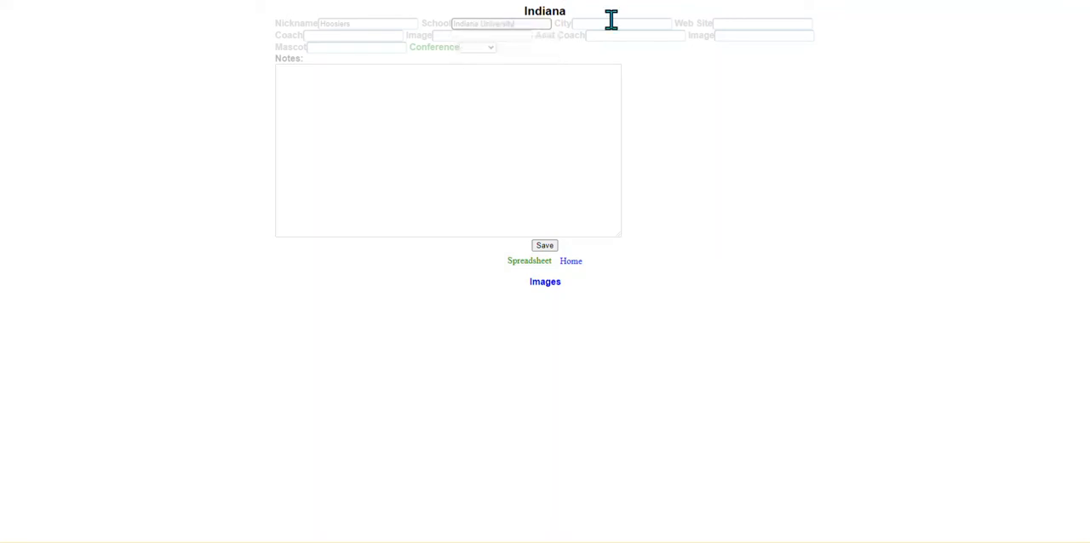
{"action": "left_click", "coordinate": [622, 24]}
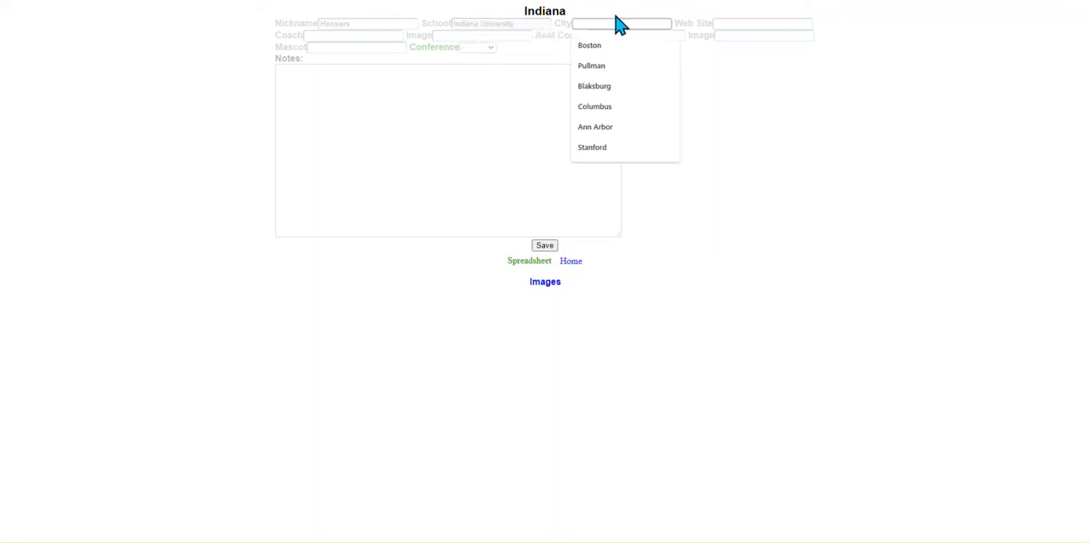
{"action": "type", "text": "Bloo"}
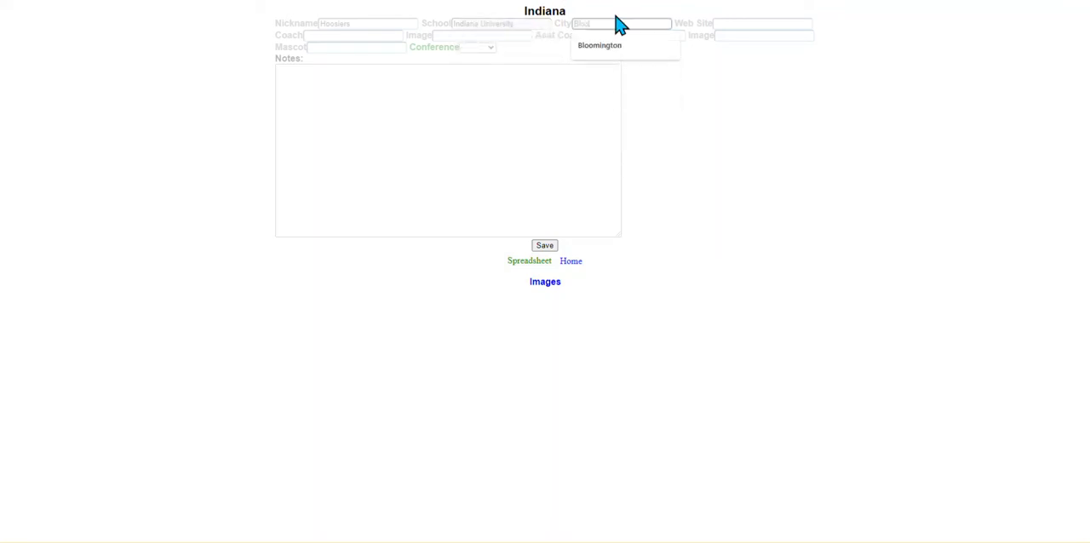
{"action": "left_click", "coordinate": [611, 46]}
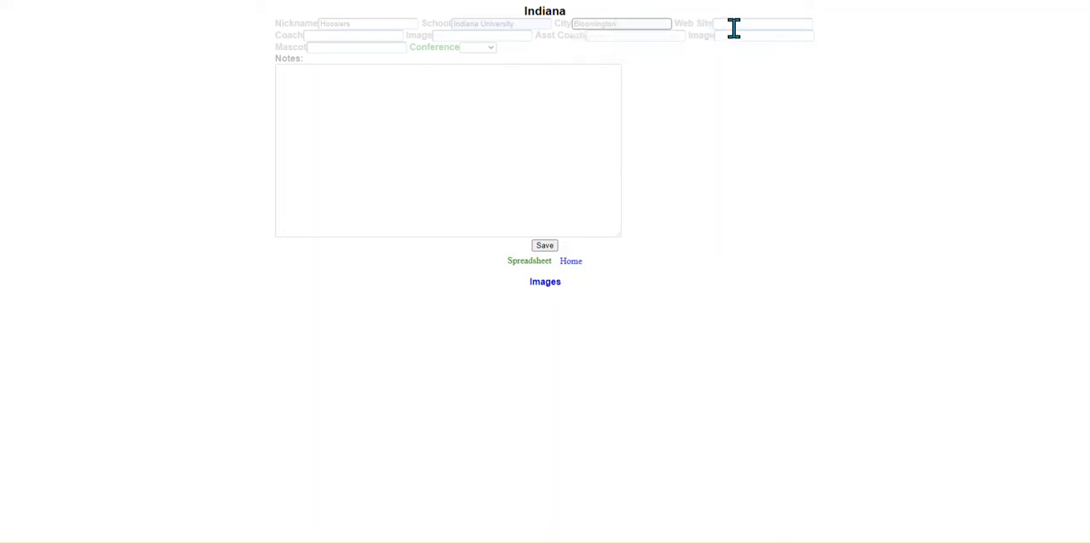
{"action": "left_click", "coordinate": [736, 25]}
{"action": "left_click", "coordinate": [679, 219]}
{"action": "left_click", "coordinate": [771, 22]}
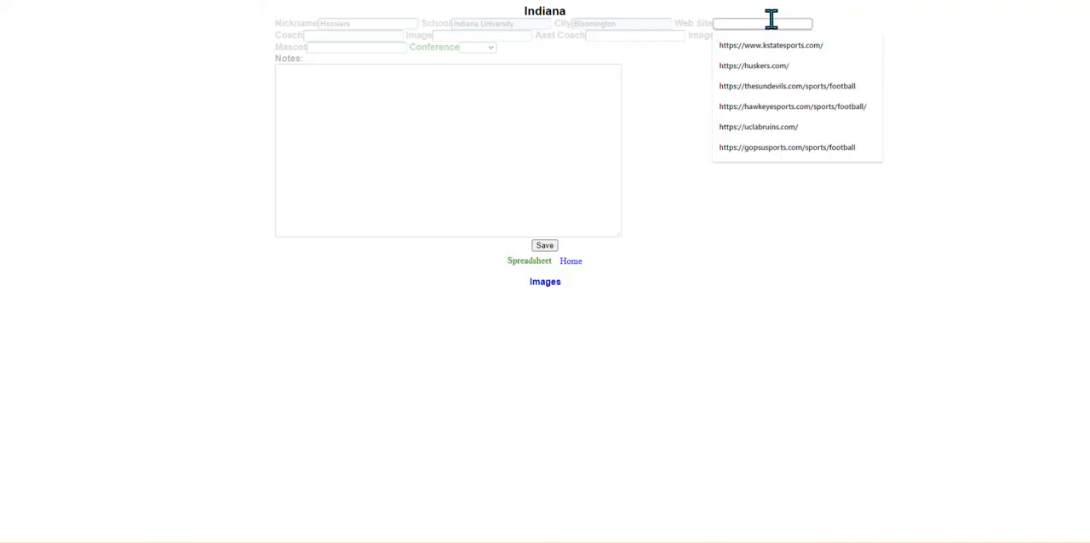
{"action": "type", "text": "https://iuhoosiers.com/sports/football"}
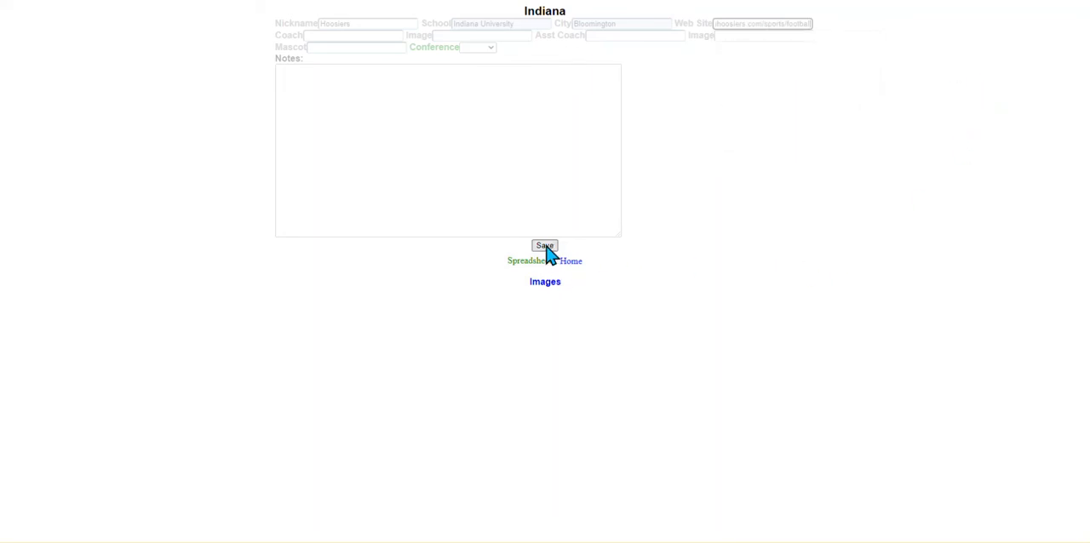
{"action": "left_click", "coordinate": [546, 246]}
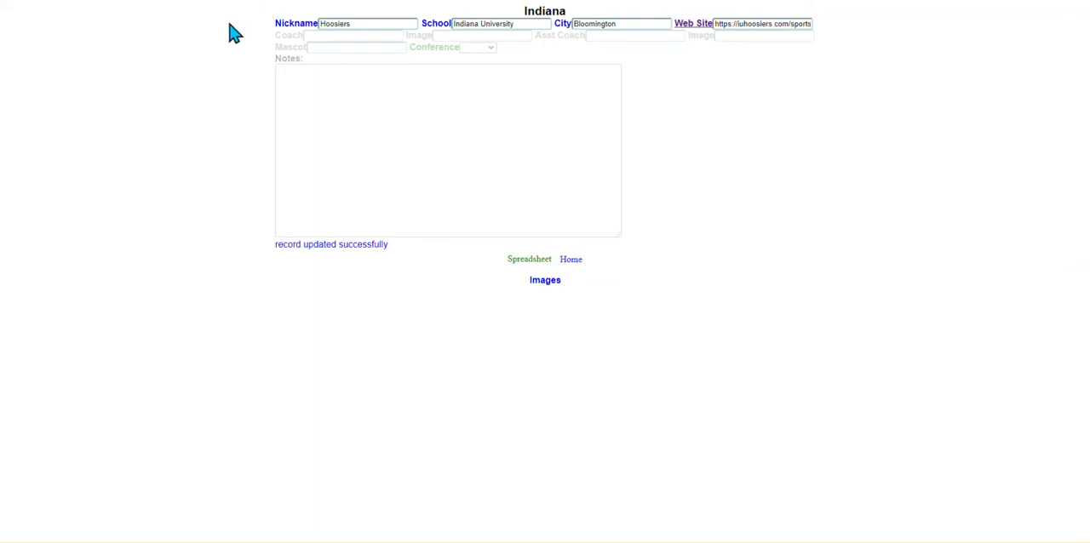
Try the Indiana record's web site link, return to the record, set the coach to Tom Alllen and save.
{"action": "left_click", "coordinate": [696, 24]}
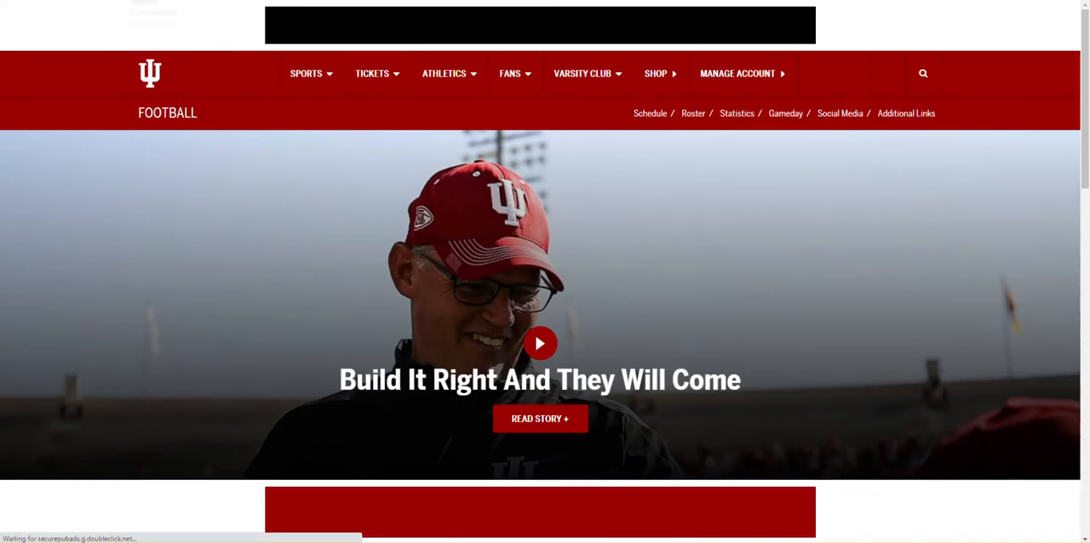
{"action": "key", "text": "alt+Left"}
{"action": "left_click", "coordinate": [352, 36]}
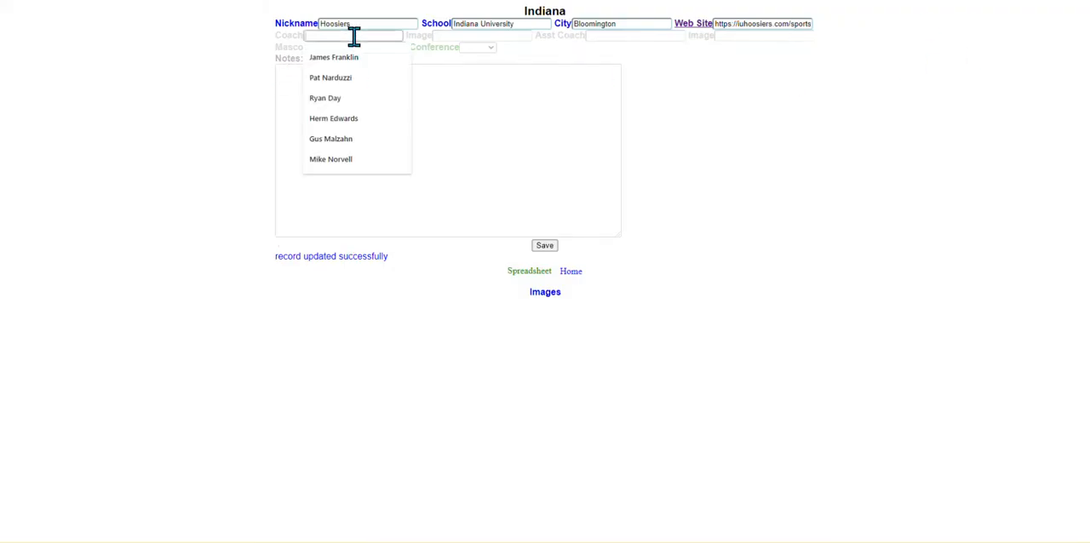
{"action": "type", "text": "Tom A"}
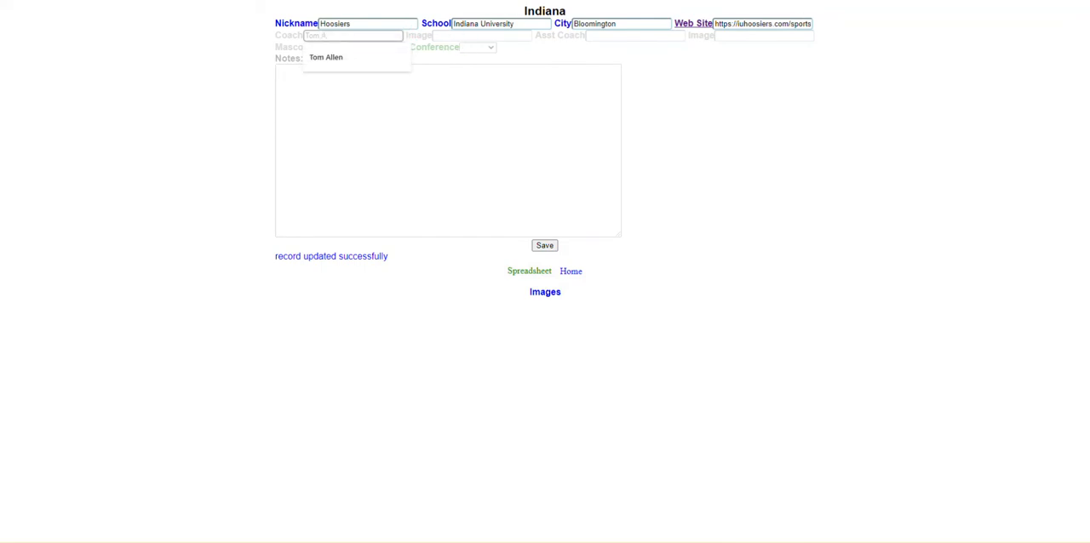
{"action": "type", "text": "llen"}
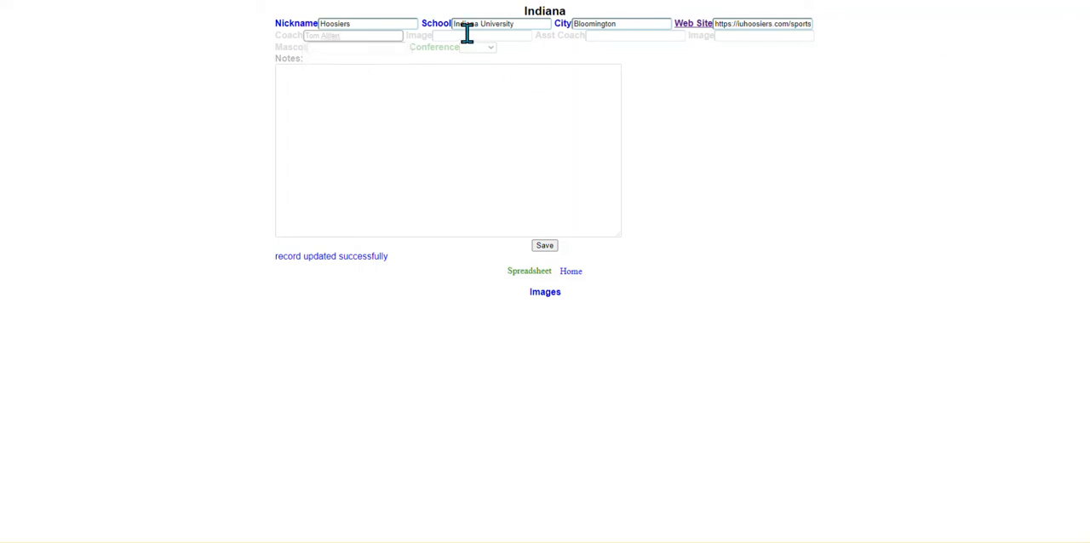
{"action": "left_click", "coordinate": [879, 114]}
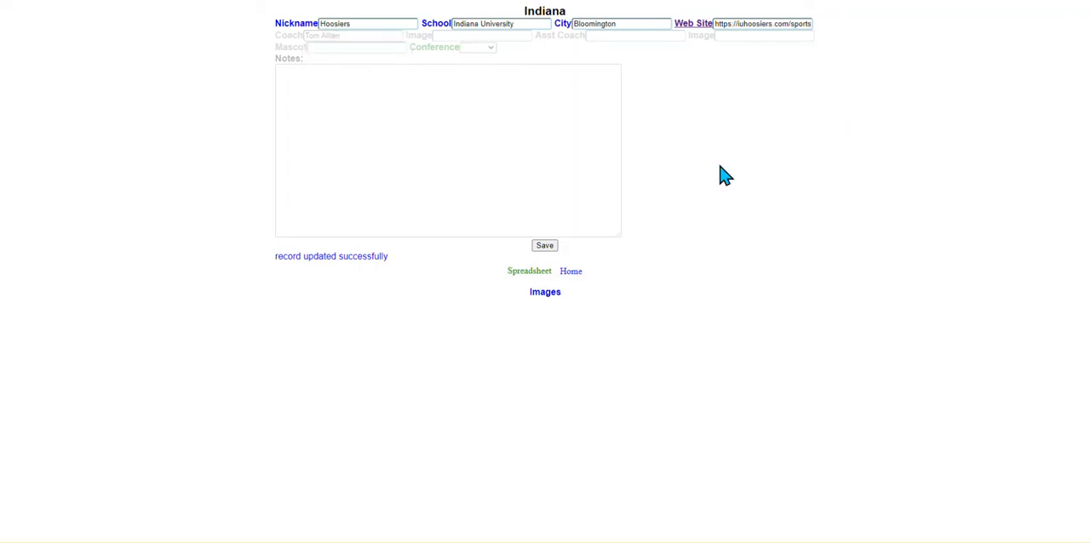
{"action": "left_click", "coordinate": [543, 246]}
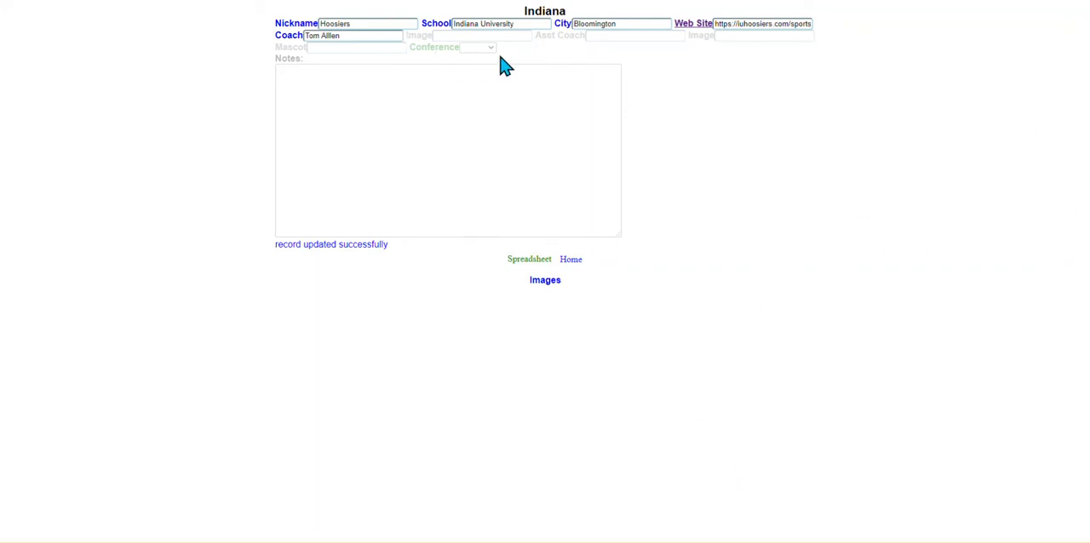
{"action": "left_click", "coordinate": [546, 285]}
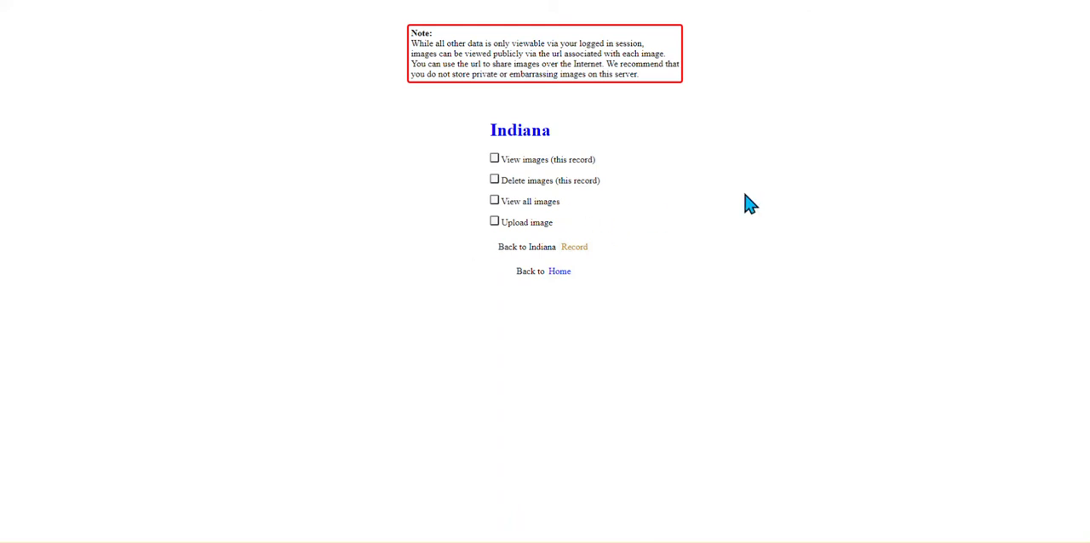
{"action": "left_click", "coordinate": [496, 223]}
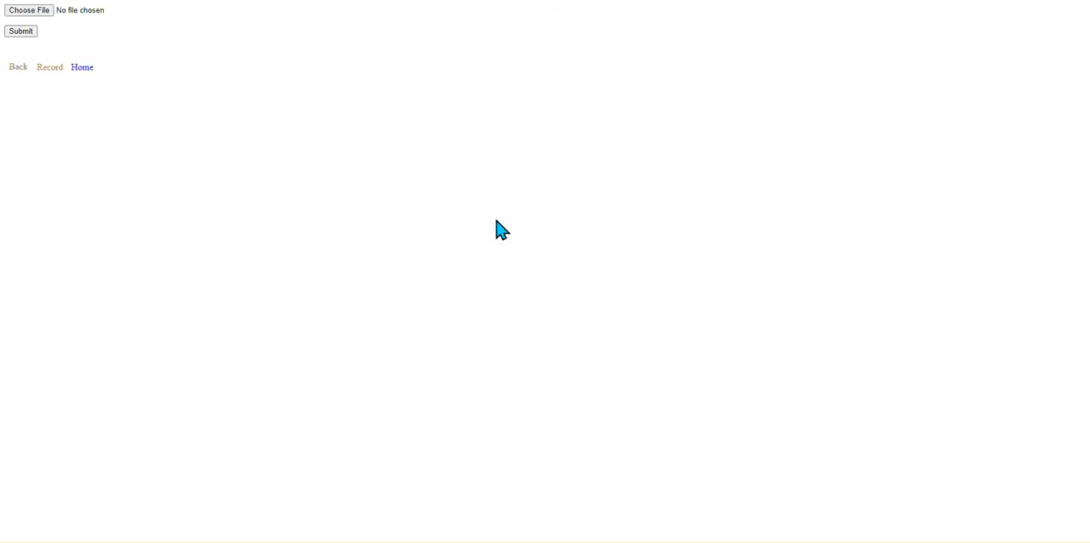
{"action": "left_click", "coordinate": [31, 10]}
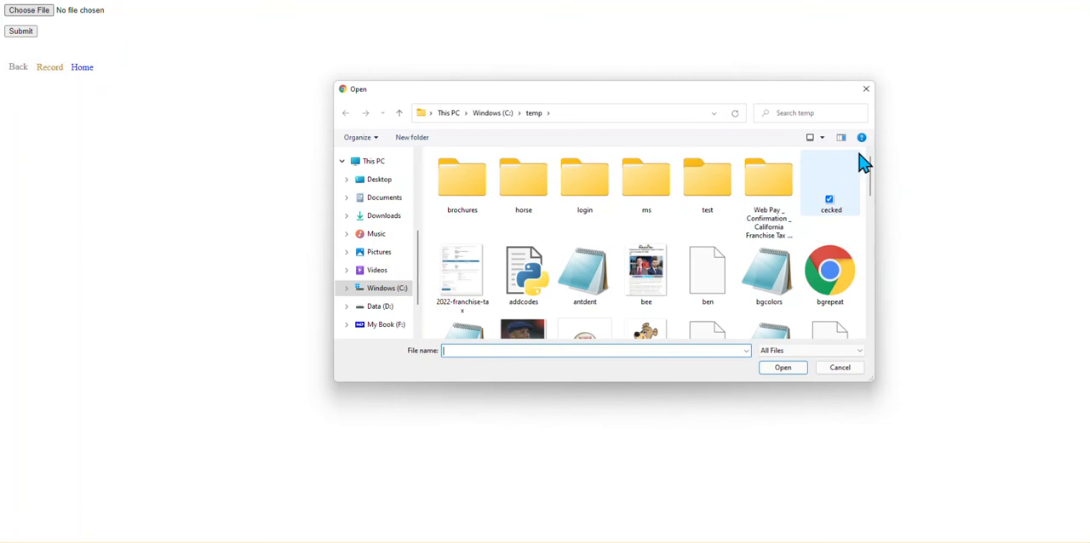
{"action": "left_click_drag", "start_coordinate": [872, 176], "coordinate": [859, 294]}
{"action": "left_click", "coordinate": [838, 267]}
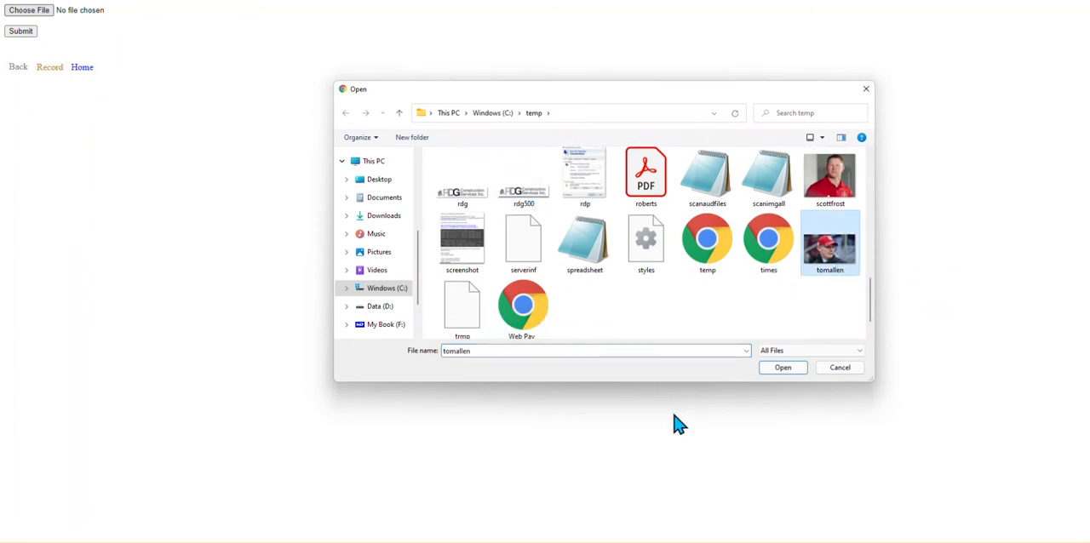
{"action": "left_click", "coordinate": [779, 368]}
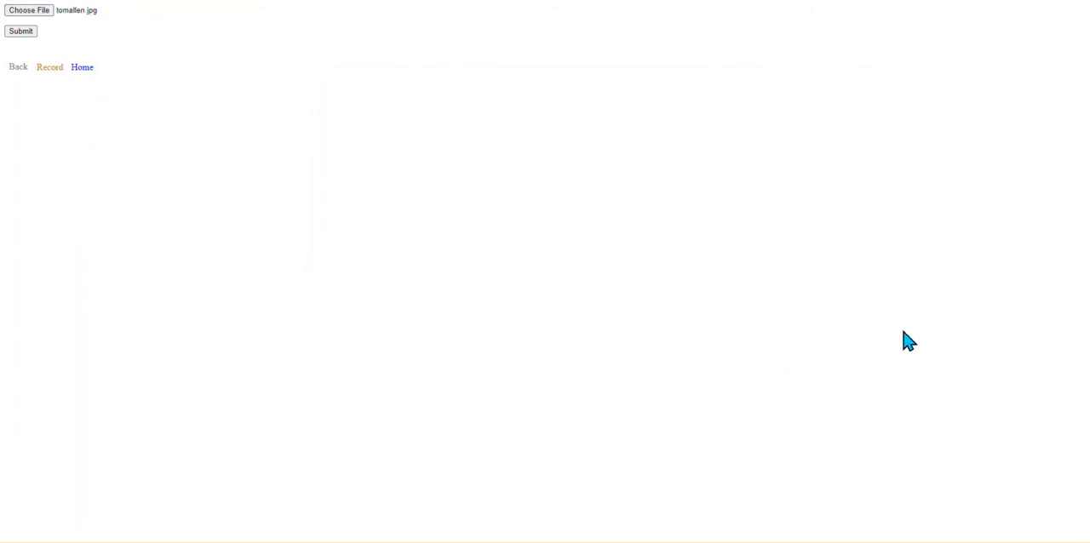
{"action": "left_click", "coordinate": [27, 36]}
Copy the uploaded tomallen.jpg link into the Indiana record's coach Image field and save the record.
{"action": "triple_click", "coordinate": [150, 31]}
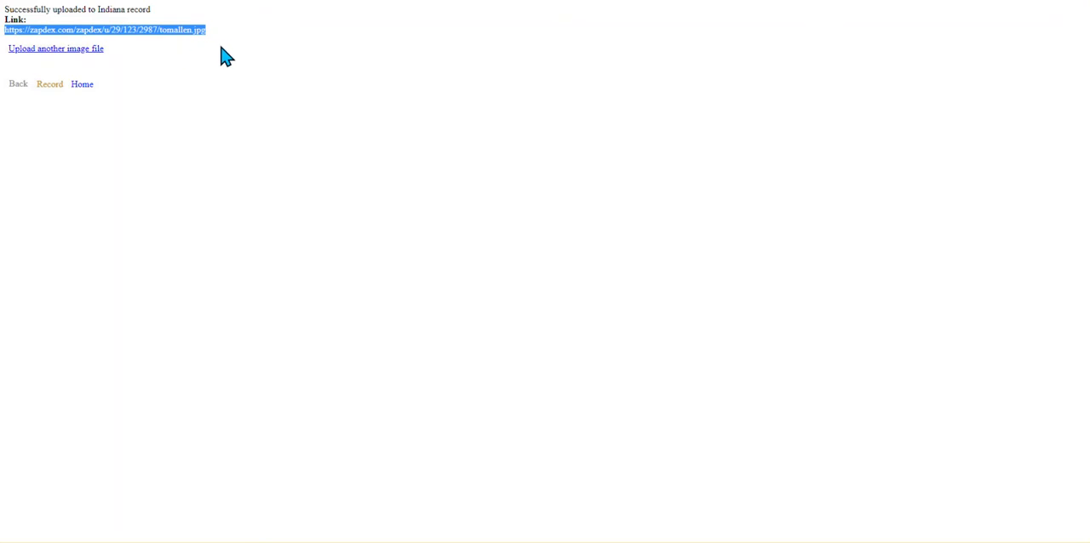
{"action": "left_click", "coordinate": [49, 84]}
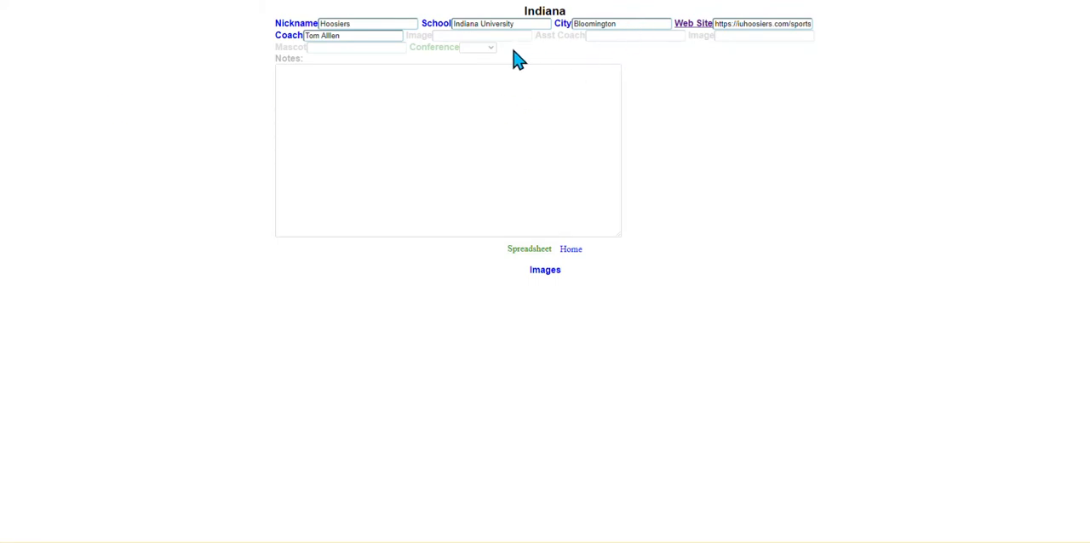
{"action": "left_click", "coordinate": [483, 36]}
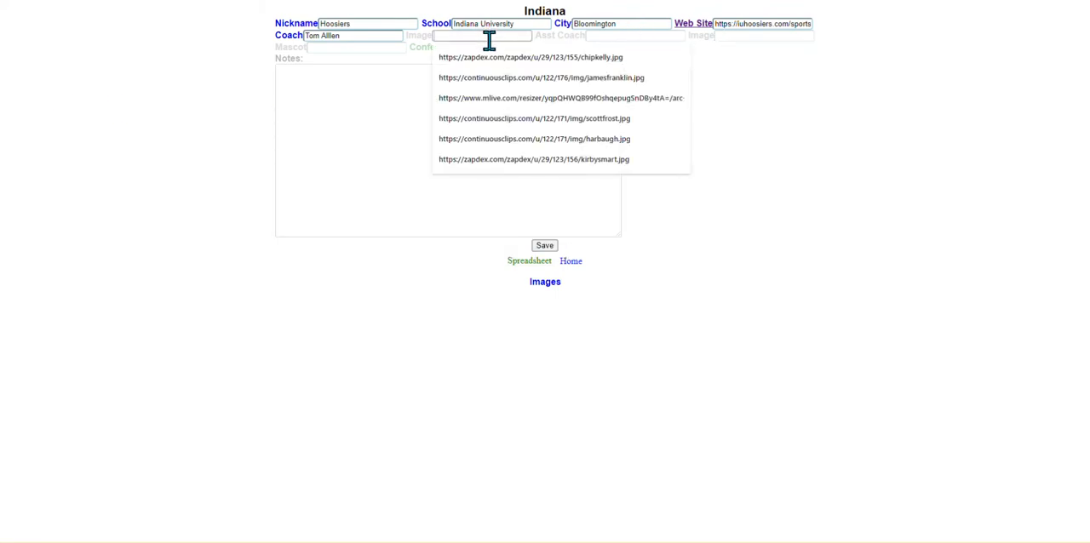
{"action": "key", "text": "ctrl+v"}
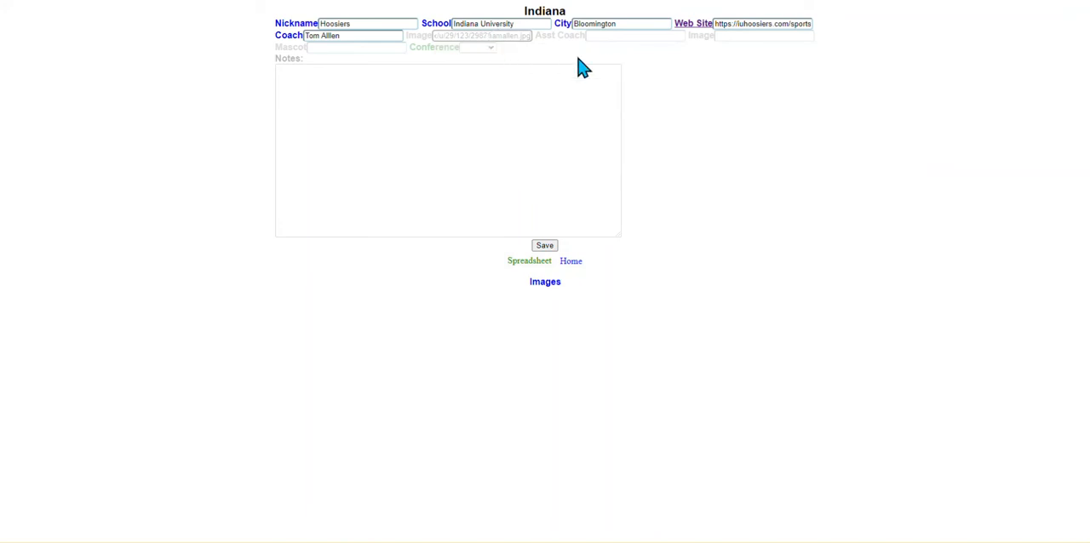
{"action": "left_click", "coordinate": [544, 245]}
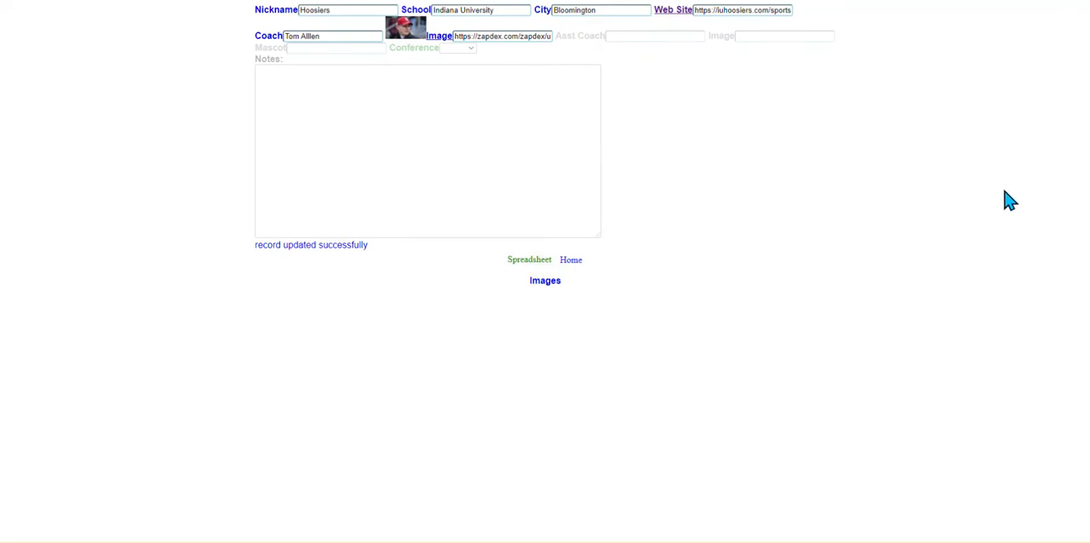
Open the College Football Teams spreadsheet and check the Indiana row.
{"action": "mouse_move", "coordinate": [405, 40]}
{"action": "left_click", "coordinate": [540, 263]}
{"action": "mouse_move", "coordinate": [441, 188]}
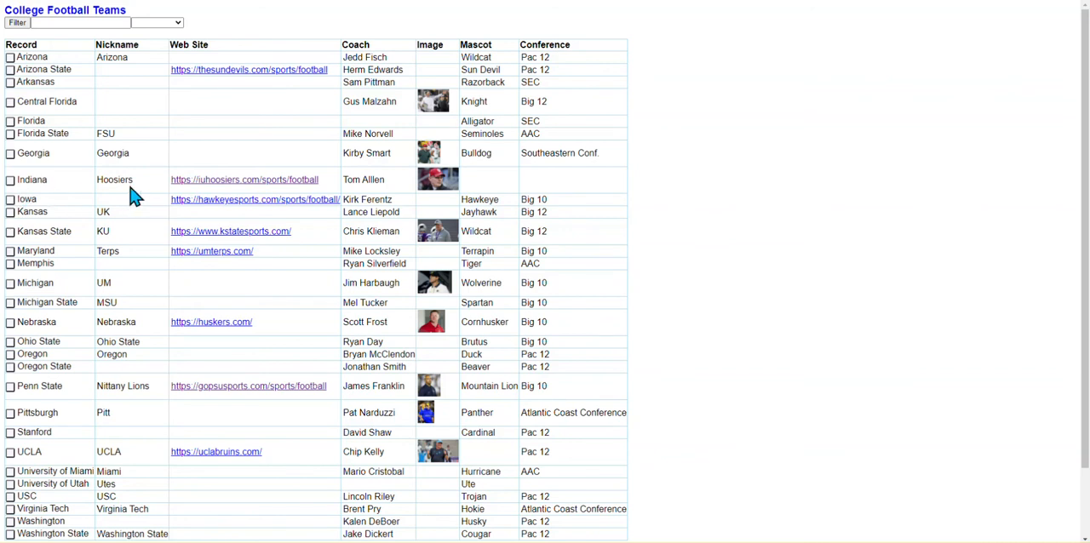
Reopen the Indiana record, set its conference to Big 10 and save it.
{"action": "left_click", "coordinate": [8, 188]}
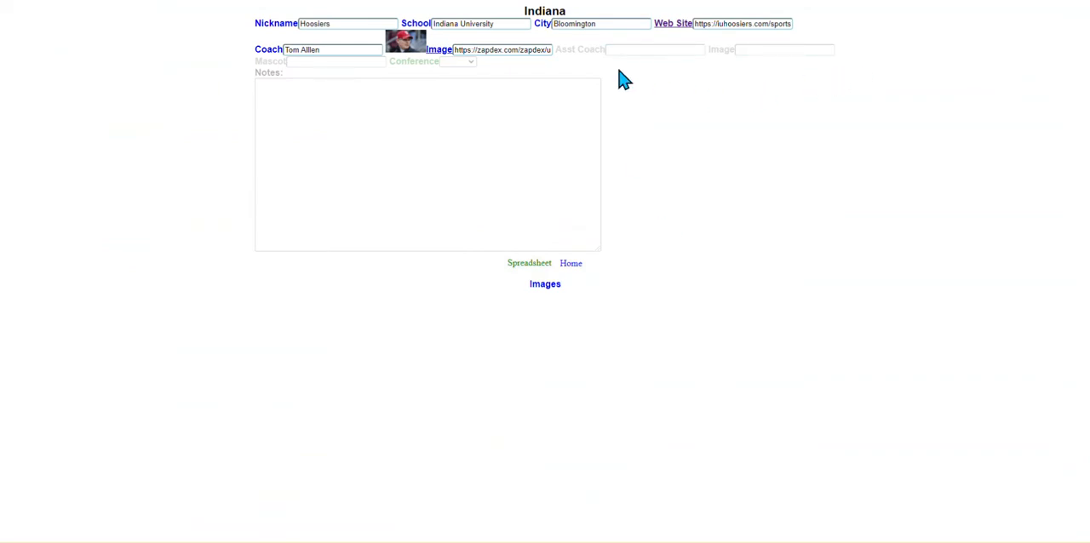
{"action": "left_click", "coordinate": [465, 61]}
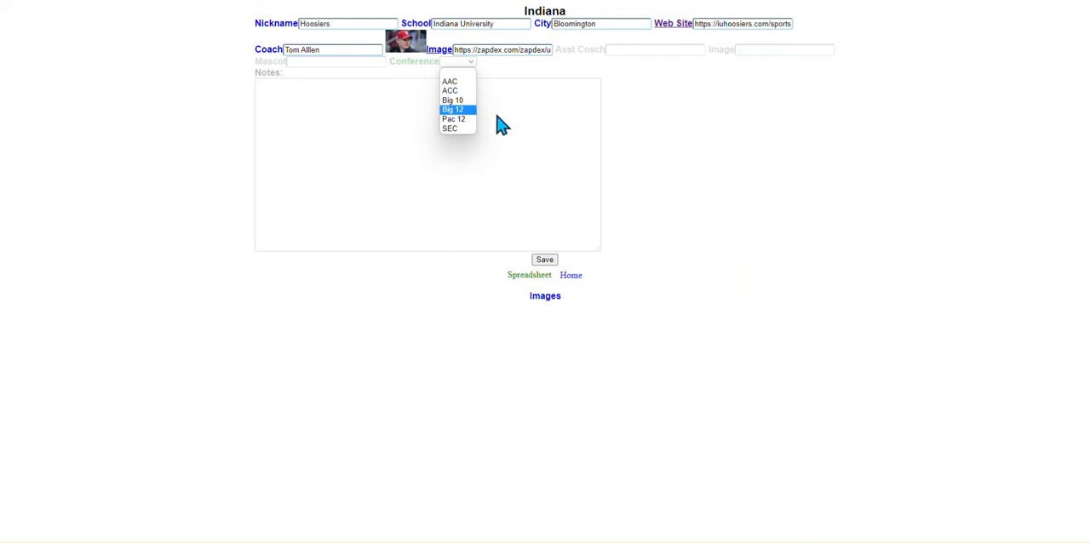
{"action": "left_click", "coordinate": [463, 101]}
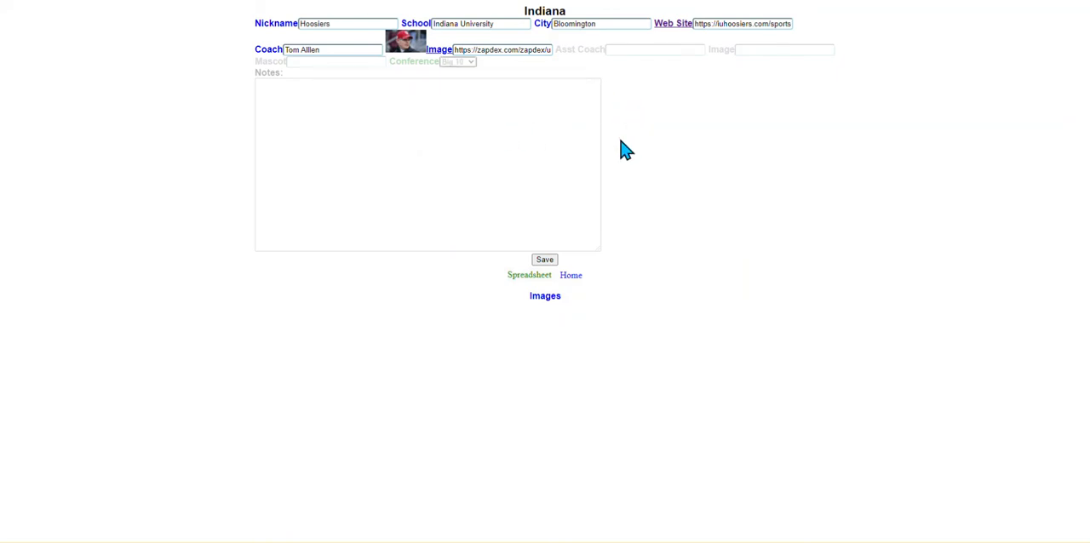
{"action": "left_click", "coordinate": [543, 261]}
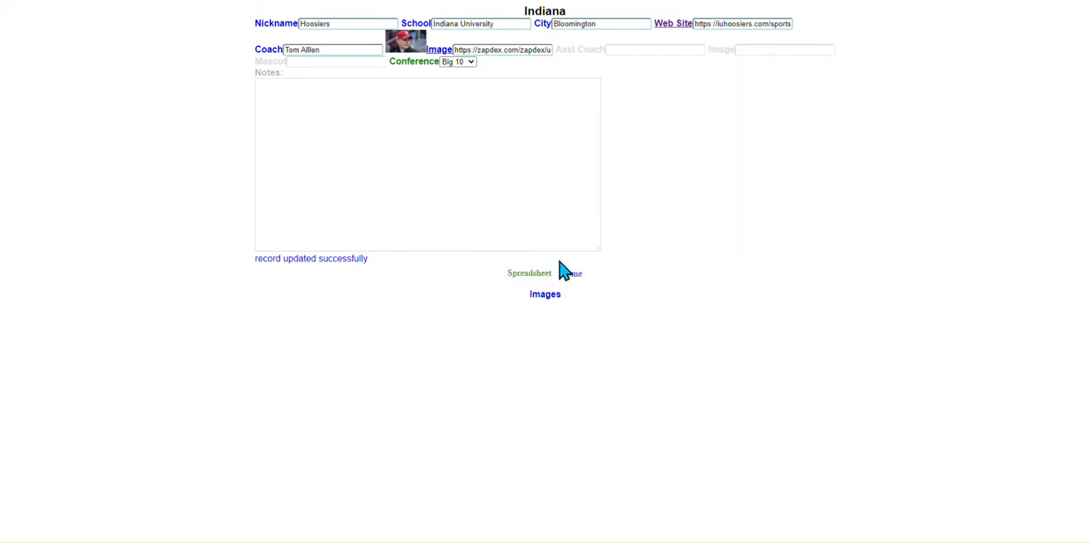
Open the spreadsheet of all teams and filter it by Big 10.
{"action": "left_click", "coordinate": [528, 274]}
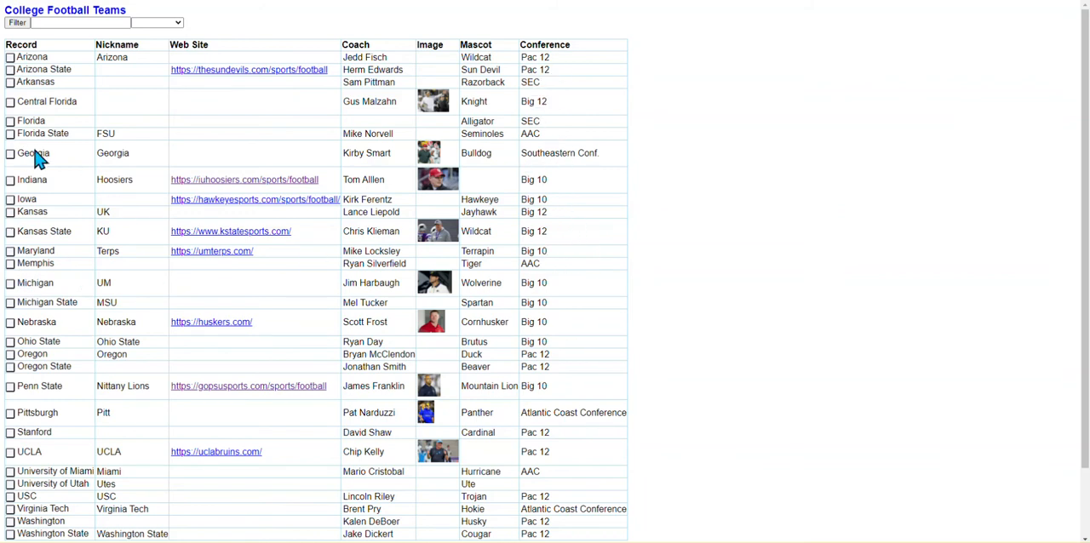
{"action": "left_click", "coordinate": [81, 22]}
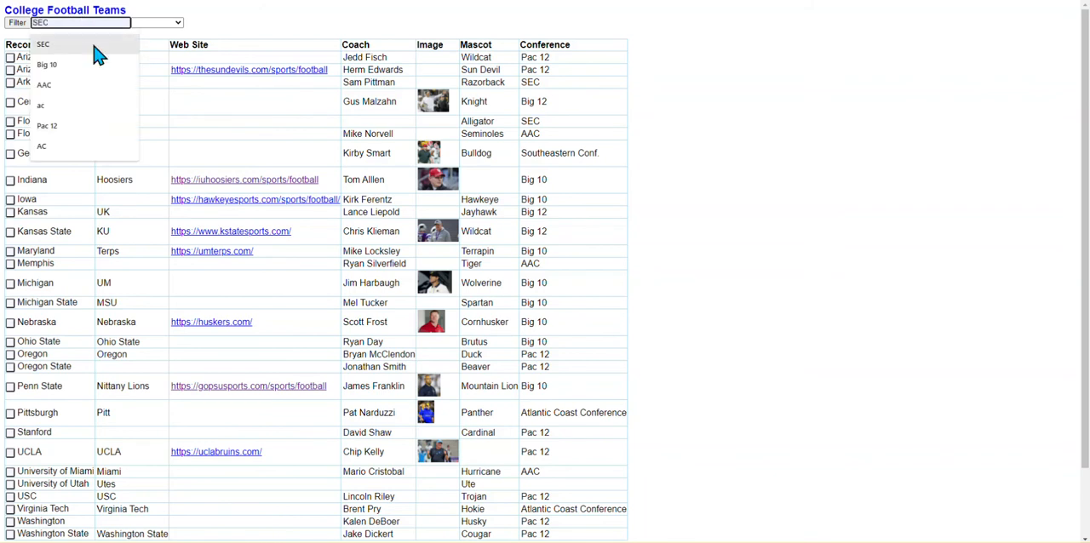
{"action": "type", "text": "Big"}
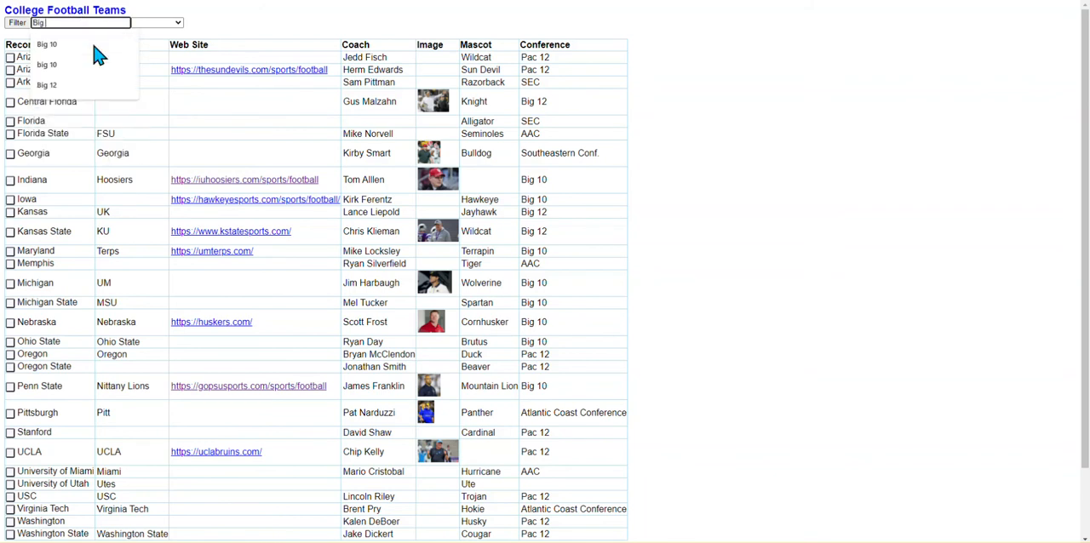
{"action": "type", "text": " 10"}
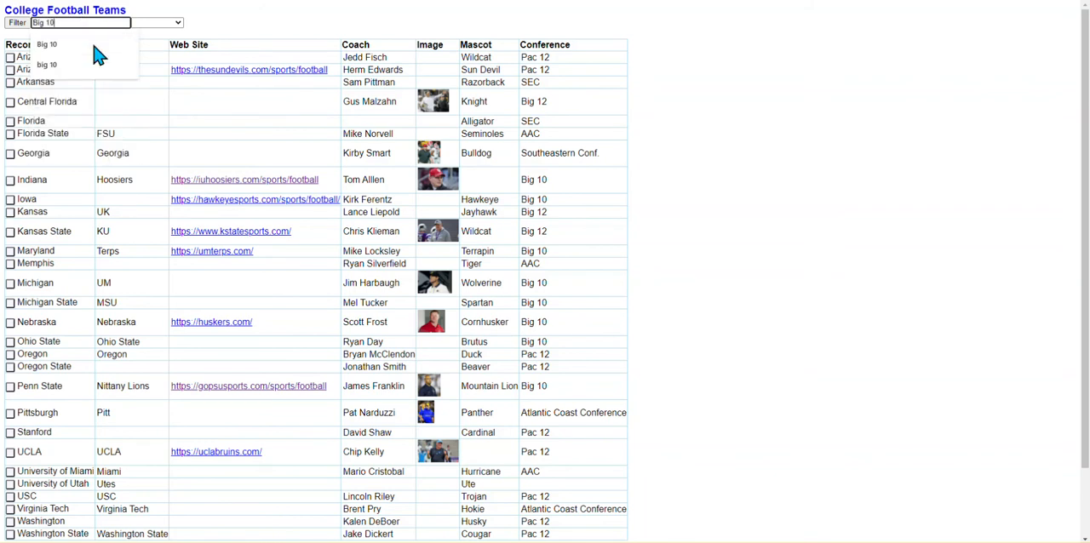
{"action": "left_click", "coordinate": [12, 25]}
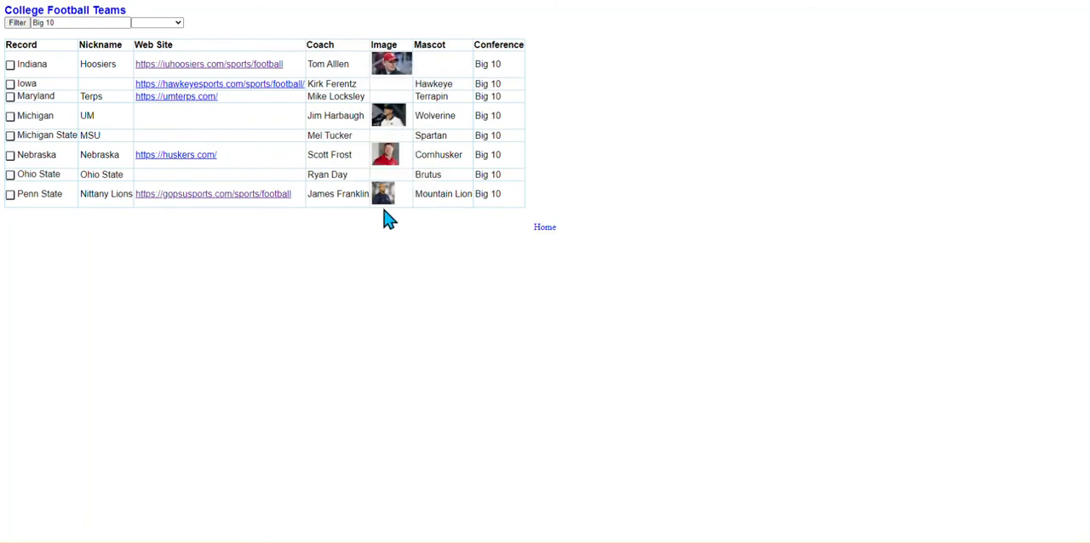
{"action": "mouse_move", "coordinate": [396, 64]}
Remove the coach Image column from the College Football Teams spreadsheet settings through the utilities and submit the change.
{"action": "left_click", "coordinate": [543, 228]}
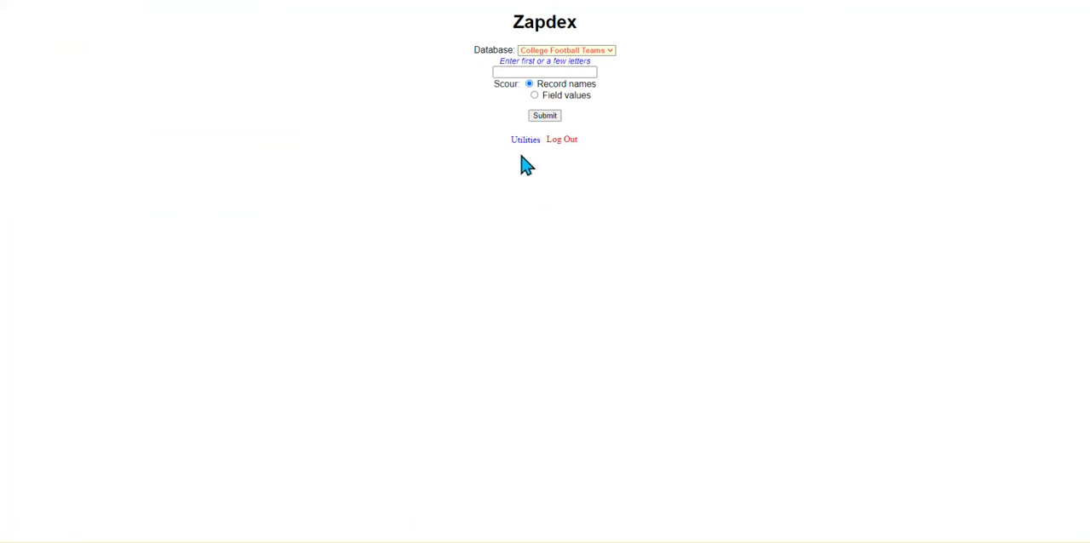
{"action": "left_click", "coordinate": [525, 140]}
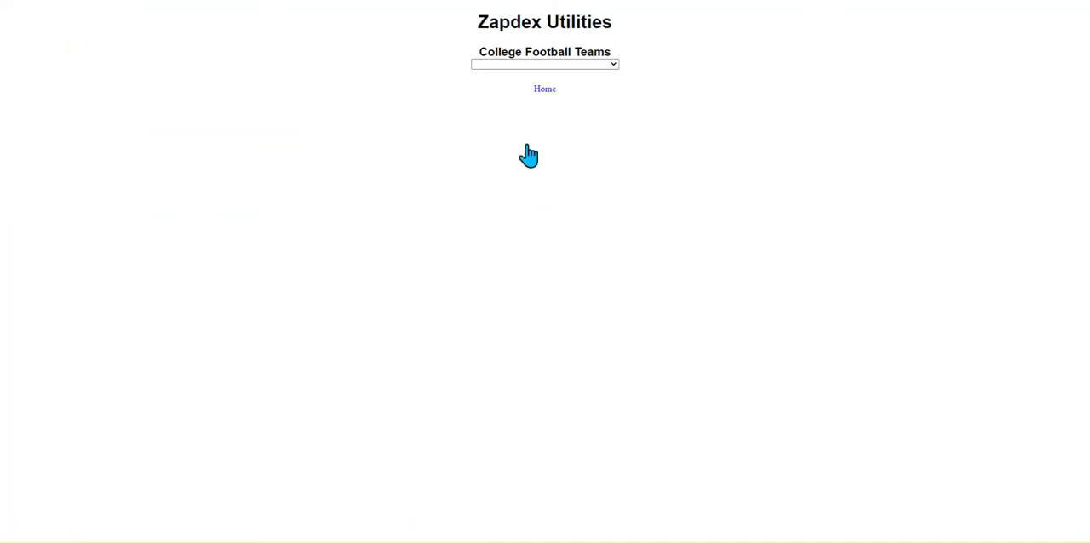
{"action": "left_click", "coordinate": [569, 65]}
{"action": "left_click", "coordinate": [546, 218]}
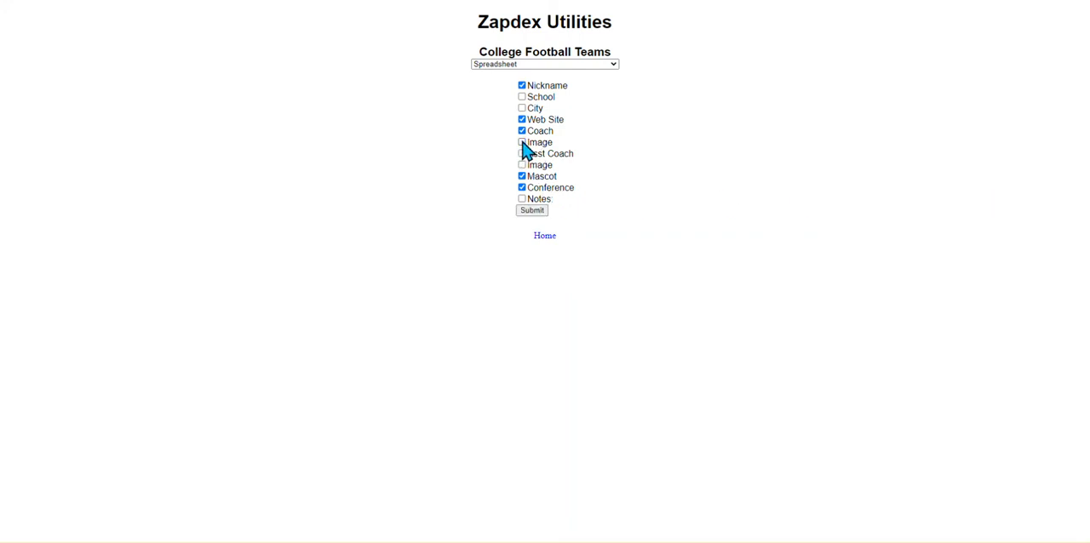
{"action": "left_click", "coordinate": [536, 213]}
List all College Football Teams records from the home page and open them as a spreadsheet.
{"action": "left_click", "coordinate": [552, 236]}
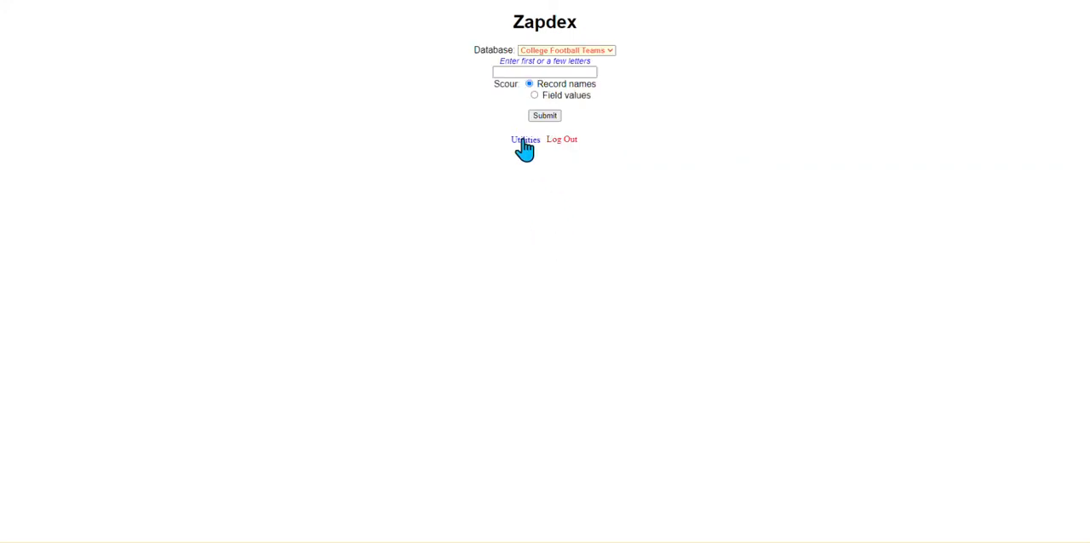
{"action": "left_click", "coordinate": [544, 120]}
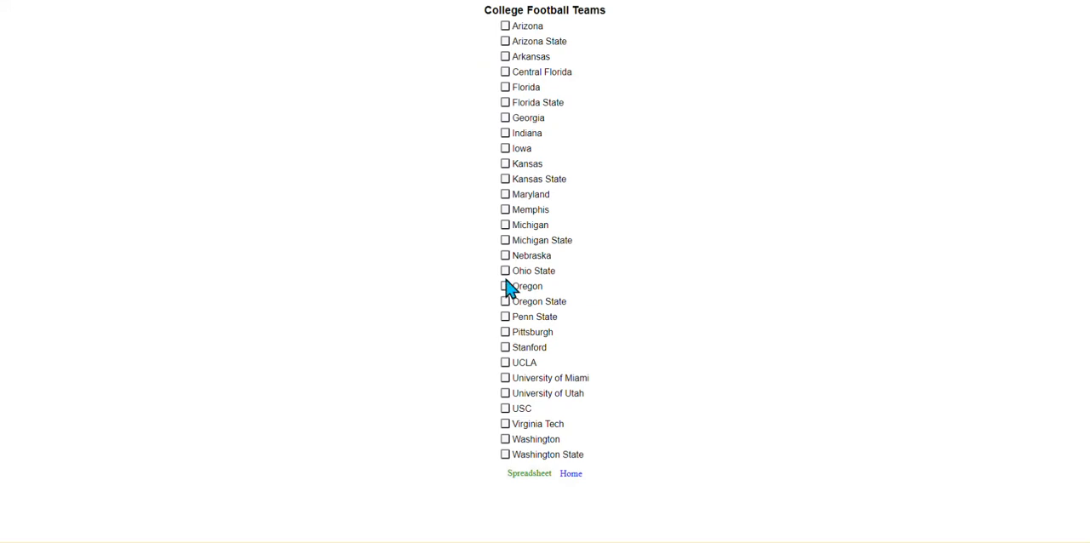
{"action": "left_click", "coordinate": [537, 480]}
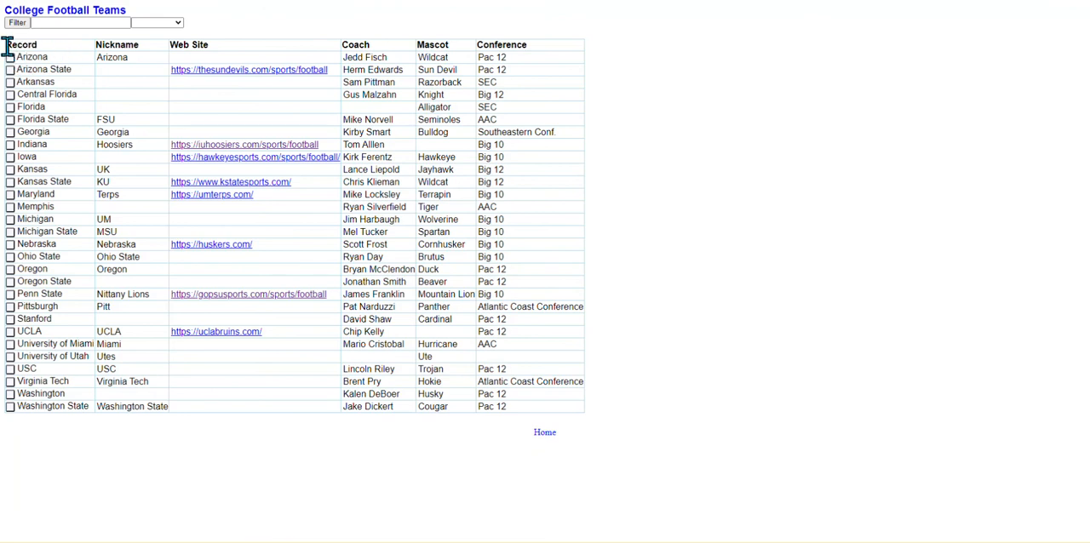
Copy the whole teams table including its headers and paste it at cell A1 of Sheet3 in LibreOffice Calc.
{"action": "left_click_drag", "start_coordinate": [7, 45], "coordinate": [550, 418]}
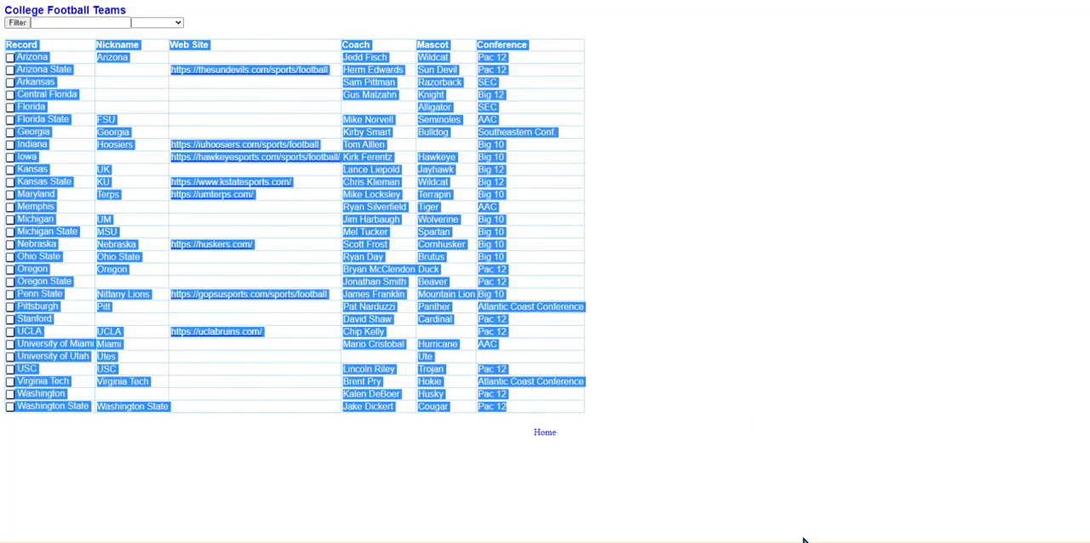
{"action": "key", "text": "alt+Tab"}
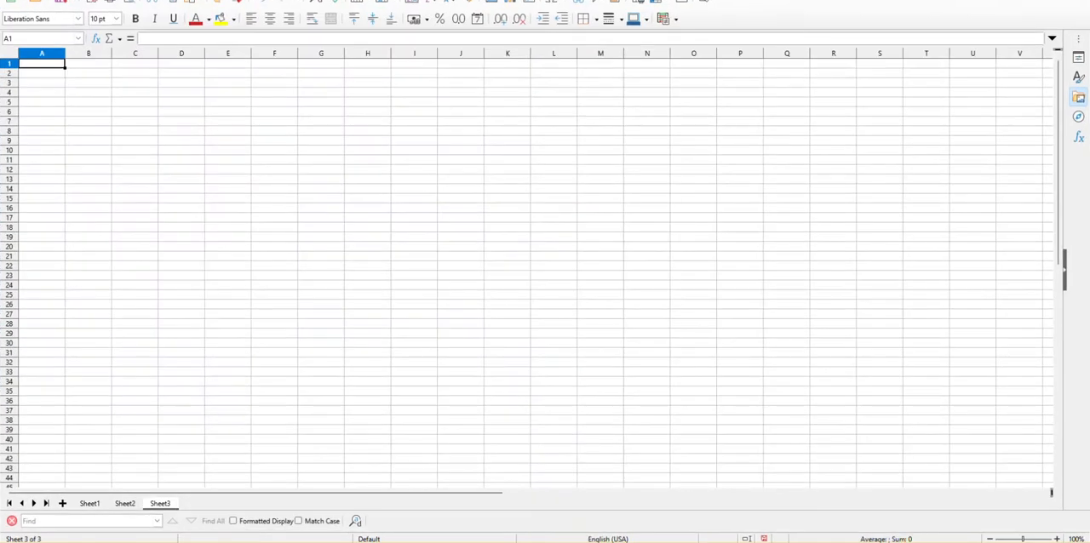
{"action": "key", "text": "ctrl+v"}
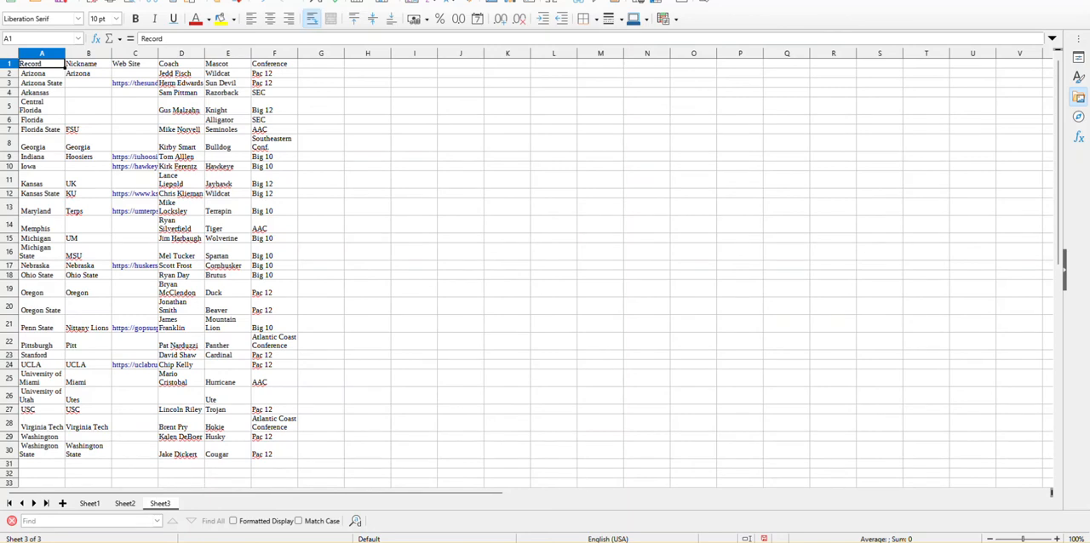
Widen the Record, Nickname, Web Site, Coach and Mascot columns of the pasted table.
{"action": "left_click_drag", "start_coordinate": [65, 54], "coordinate": [101, 53]}
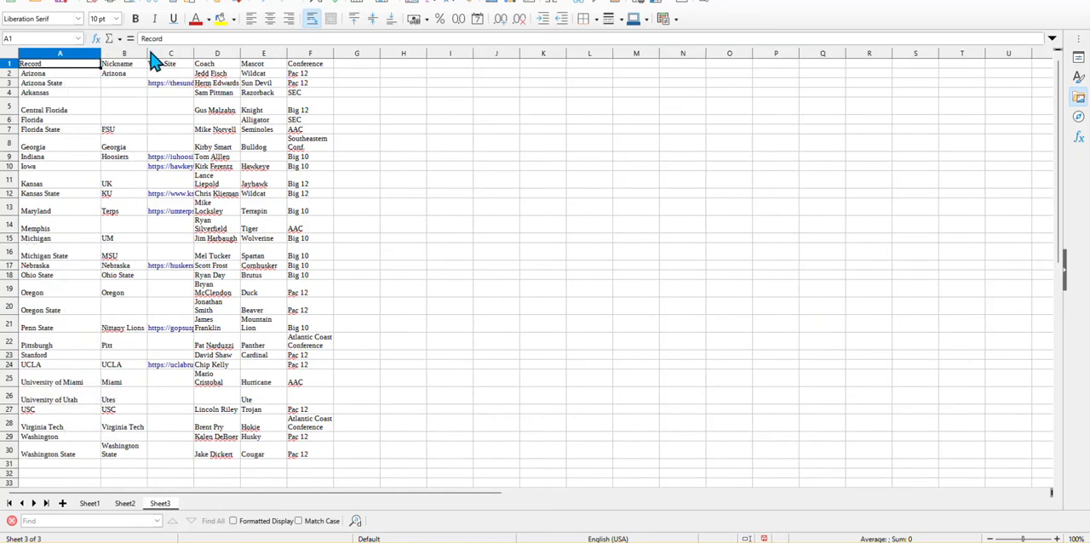
{"action": "left_click_drag", "start_coordinate": [146, 53], "coordinate": [415, 44]}
{"action": "left_click_drag", "start_coordinate": [520, 83], "coordinate": [552, 86]}
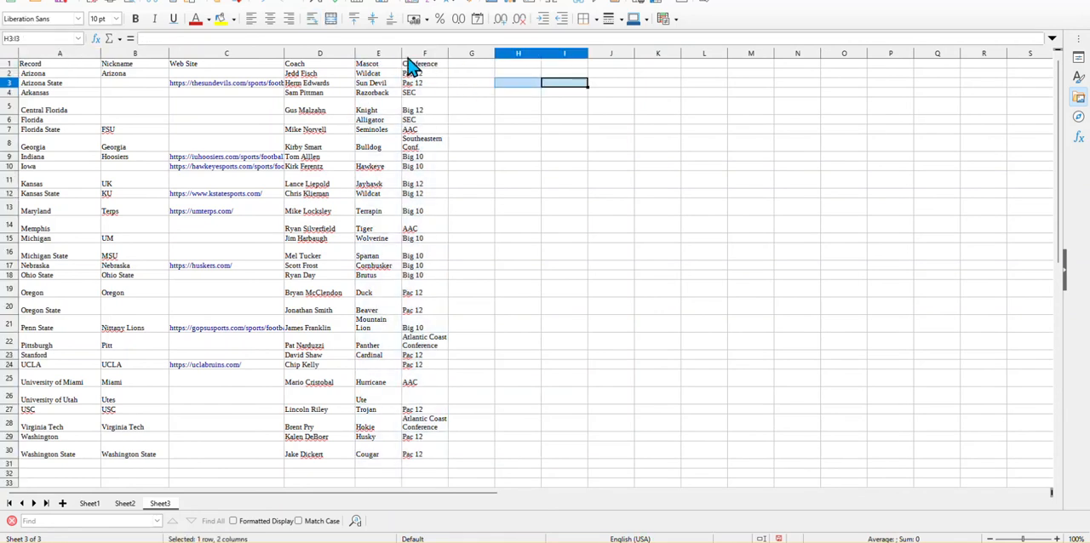
{"action": "left_click_drag", "start_coordinate": [402, 52], "coordinate": [465, 52]}
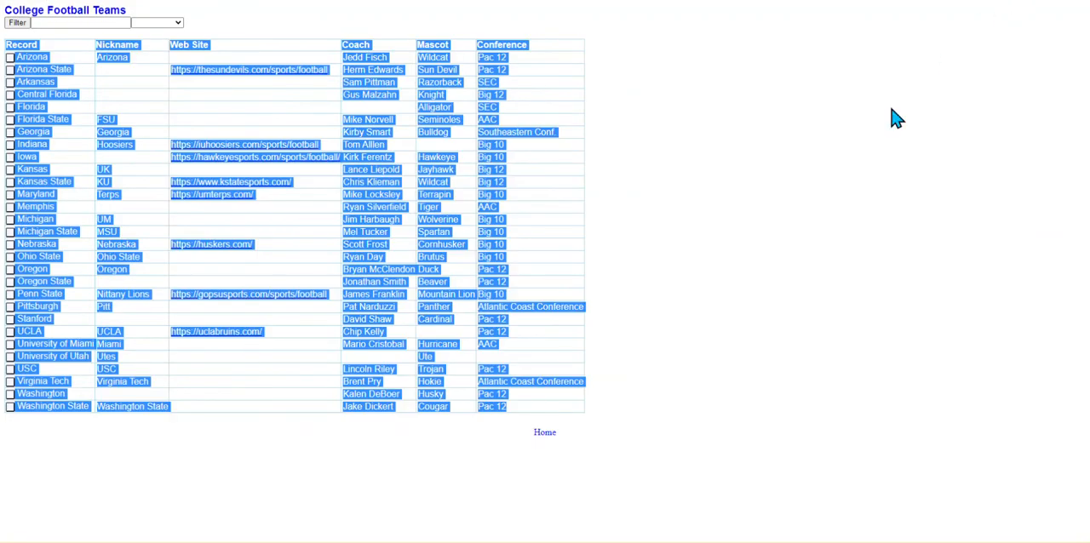
Switch back to the Zapdex teams spreadsheet and open the Penn State record.
{"action": "left_click", "coordinate": [893, 116]}
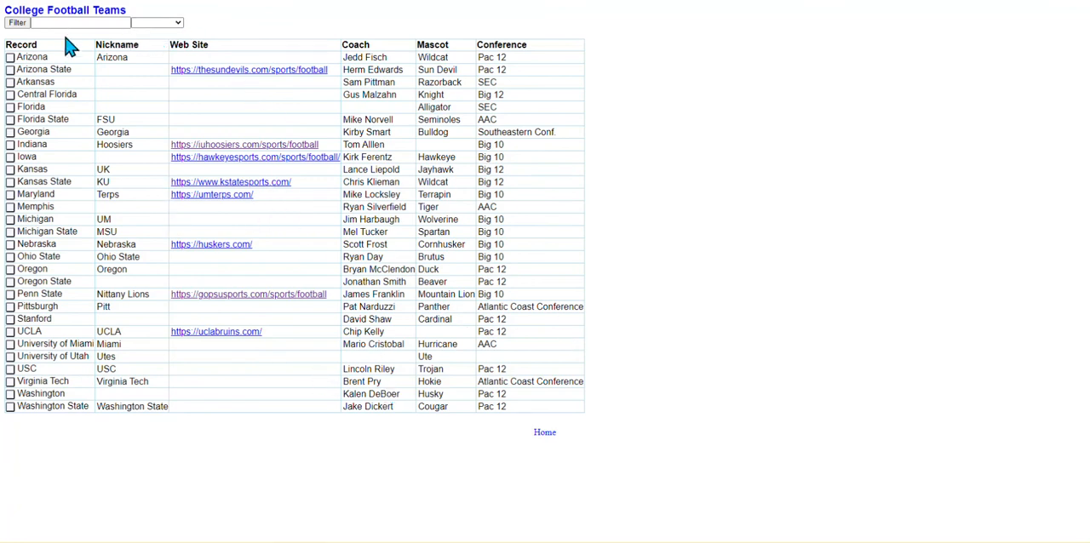
{"action": "left_click", "coordinate": [10, 295]}
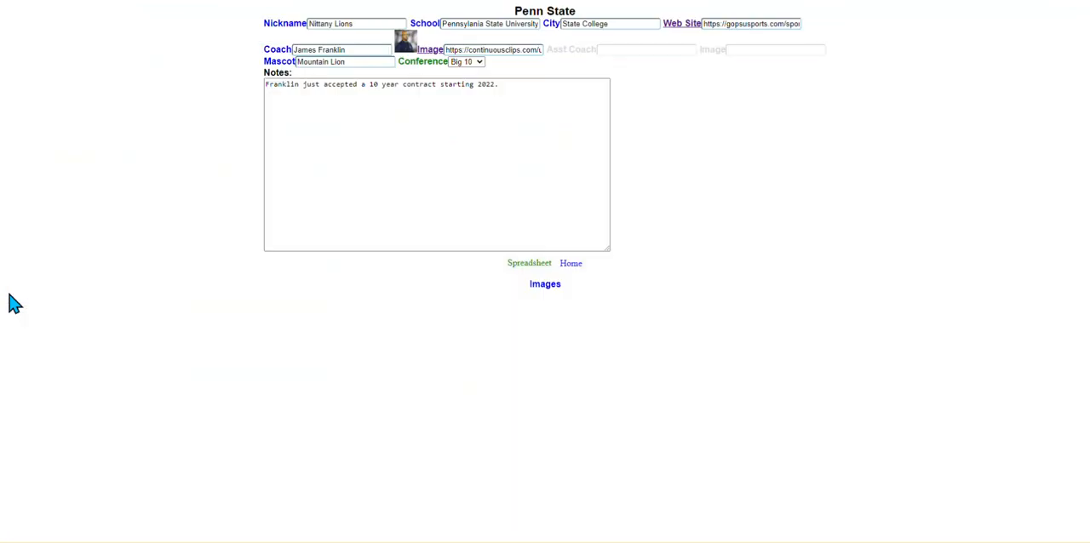